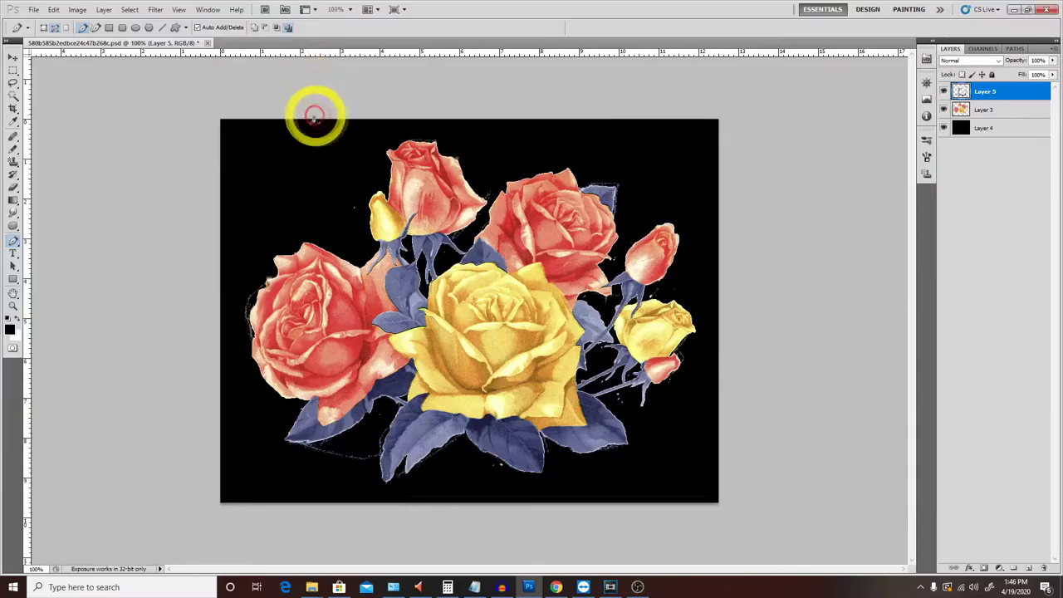
Step: Select the entire canvas with Select > All and save the document
click(131, 11)
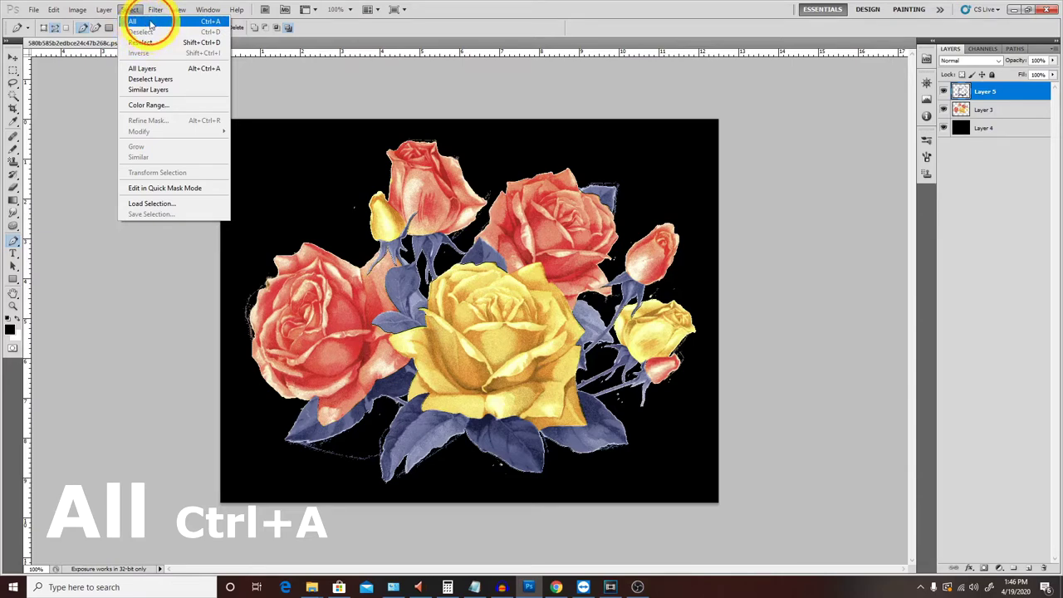
click(150, 25)
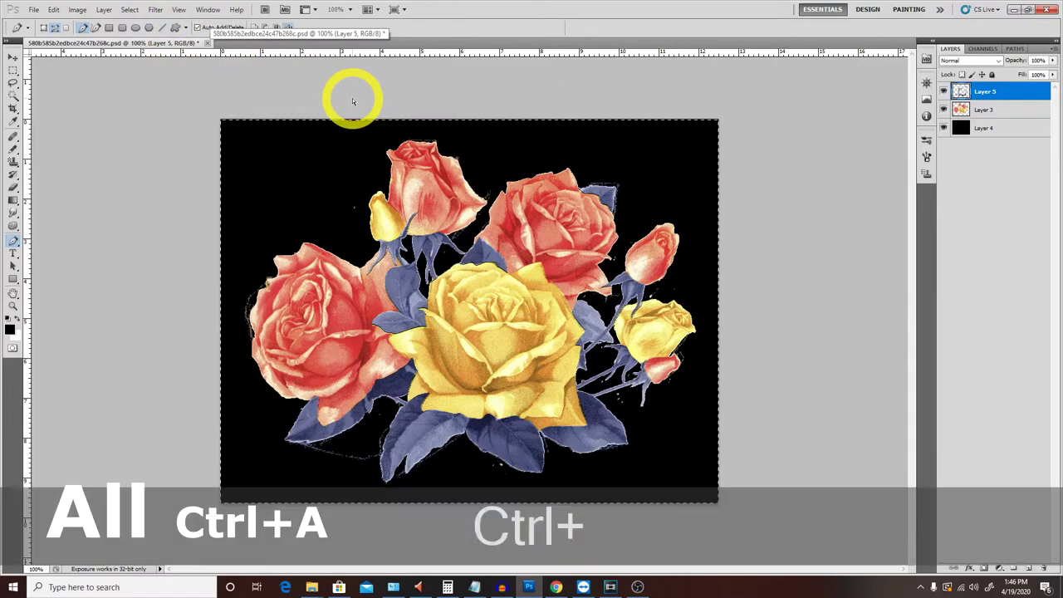
key(ctrl+s)
Step: Toggle the whole-canvas selection off and on with Ctrl+D and Ctrl+A
key(ctrl+a)
key(ctrl+d)
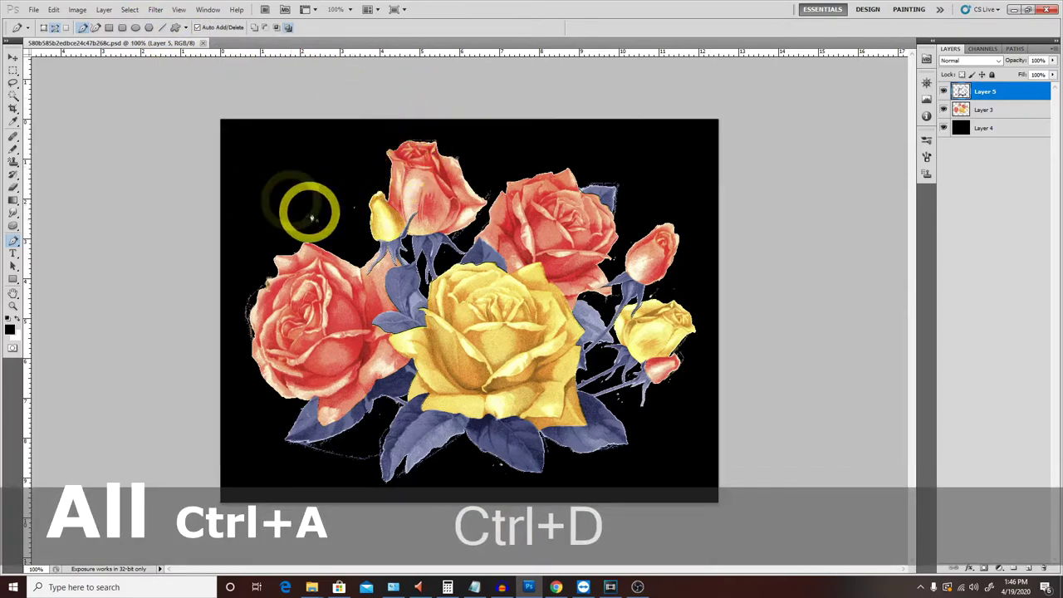
key(ctrl+a)
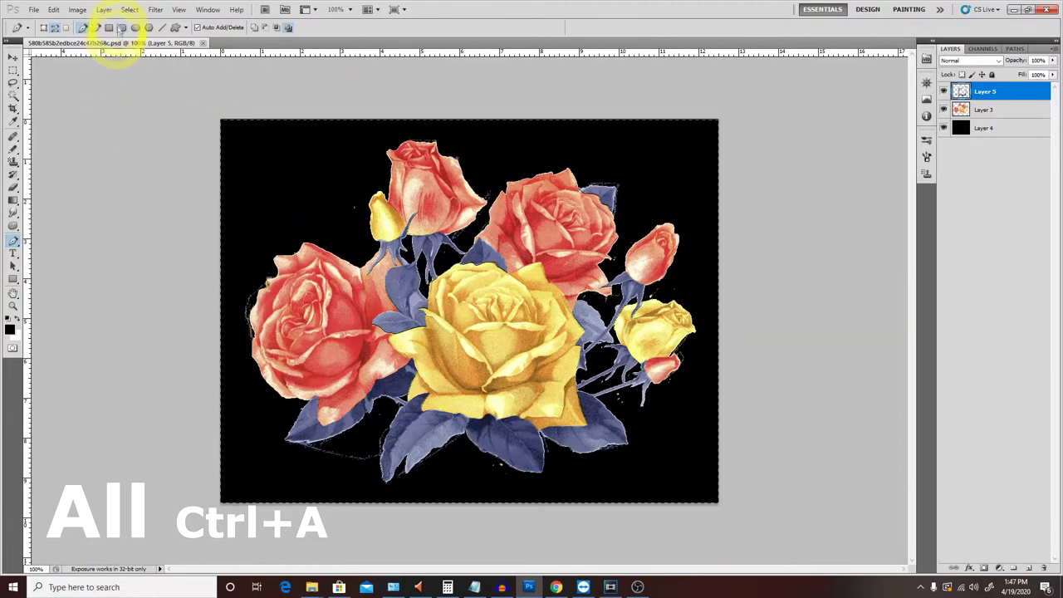
click(131, 10)
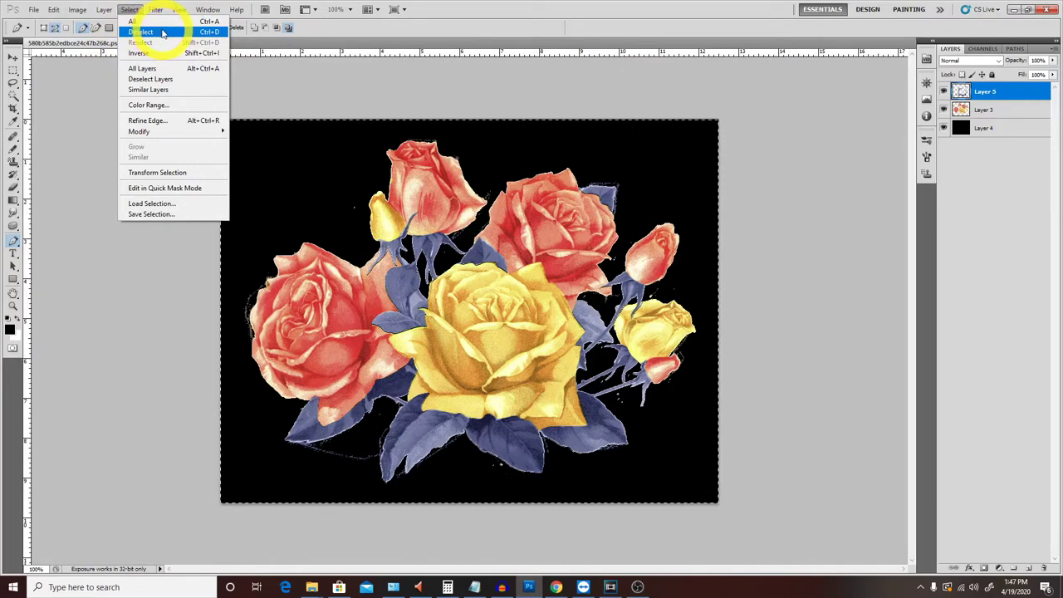
Step: Clear the whole-canvas selection with Deselect (Ctrl+D)
click(470, 34)
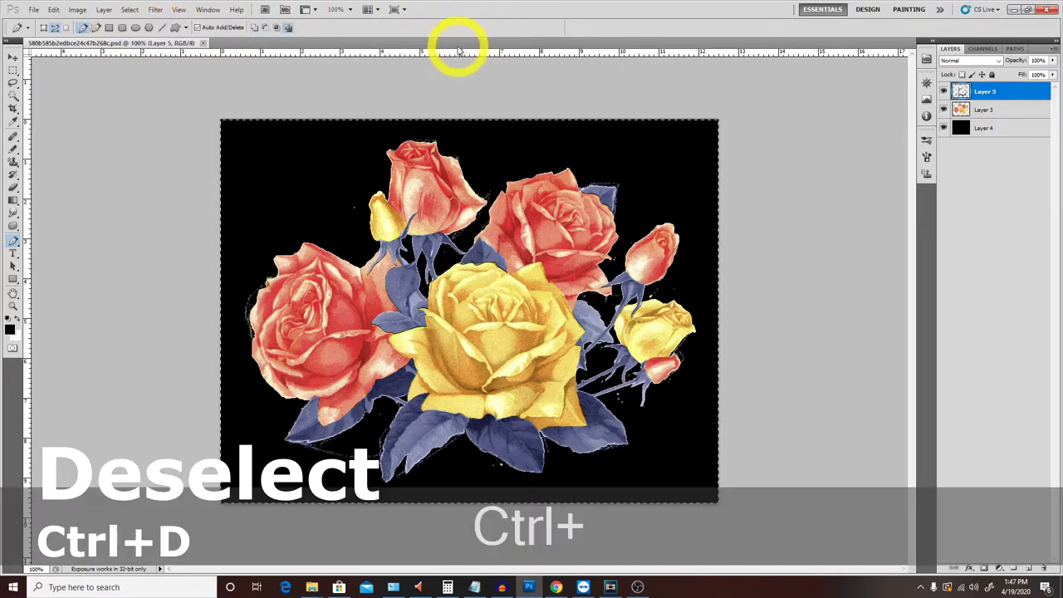
key(ctrl+d)
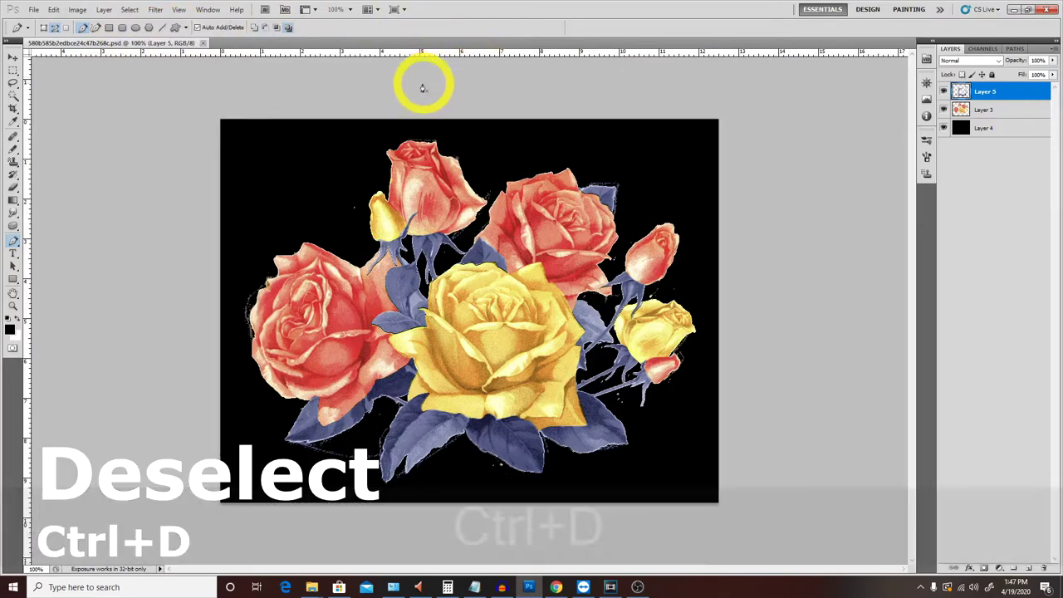
click(128, 10)
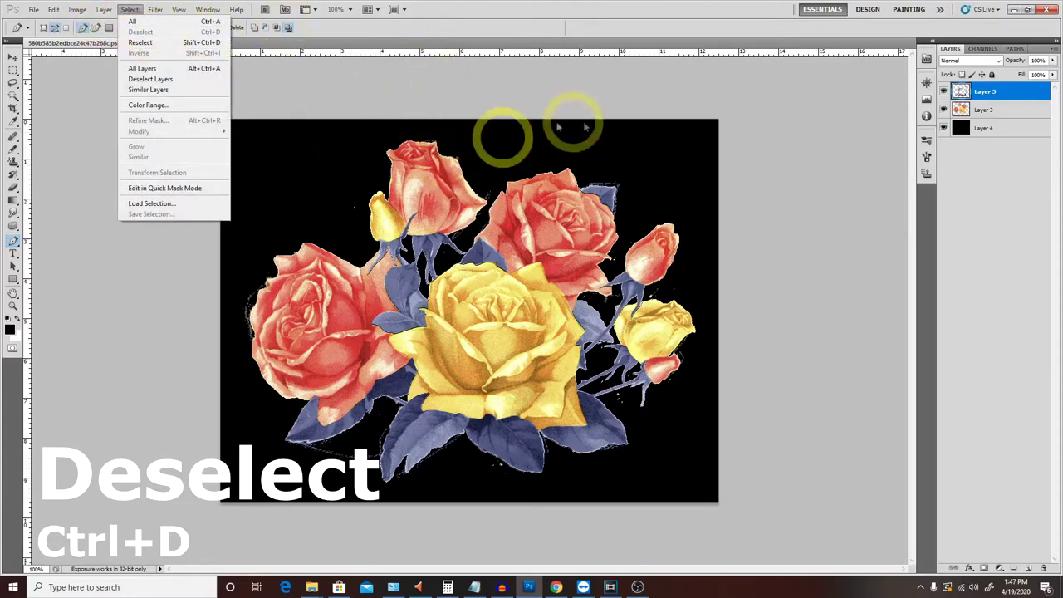
click(487, 33)
Step: Restore the previous whole-canvas selection with Select > Reselect, then step back in history
click(130, 10)
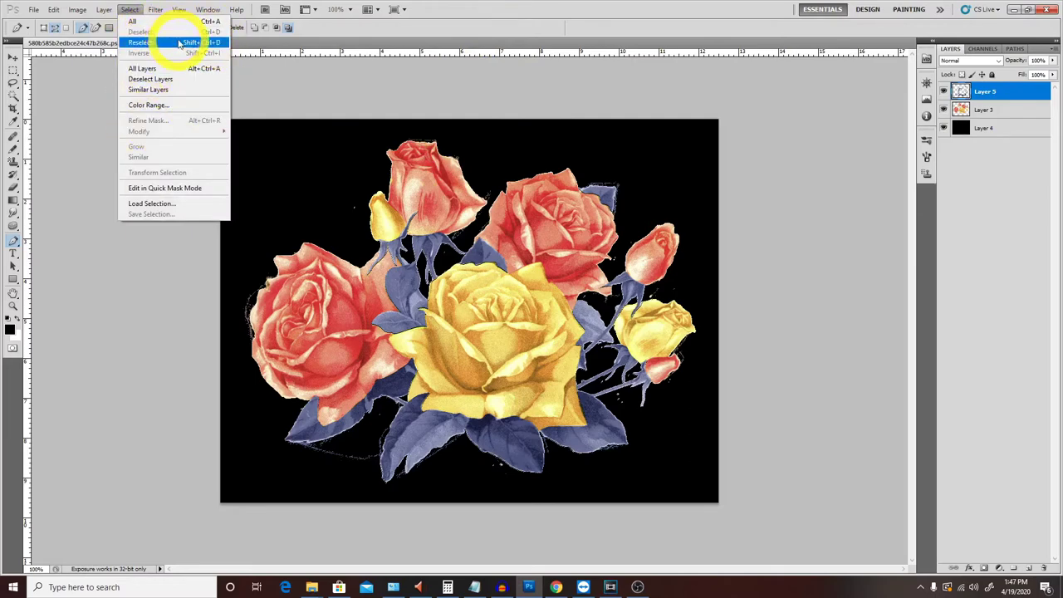
click(179, 43)
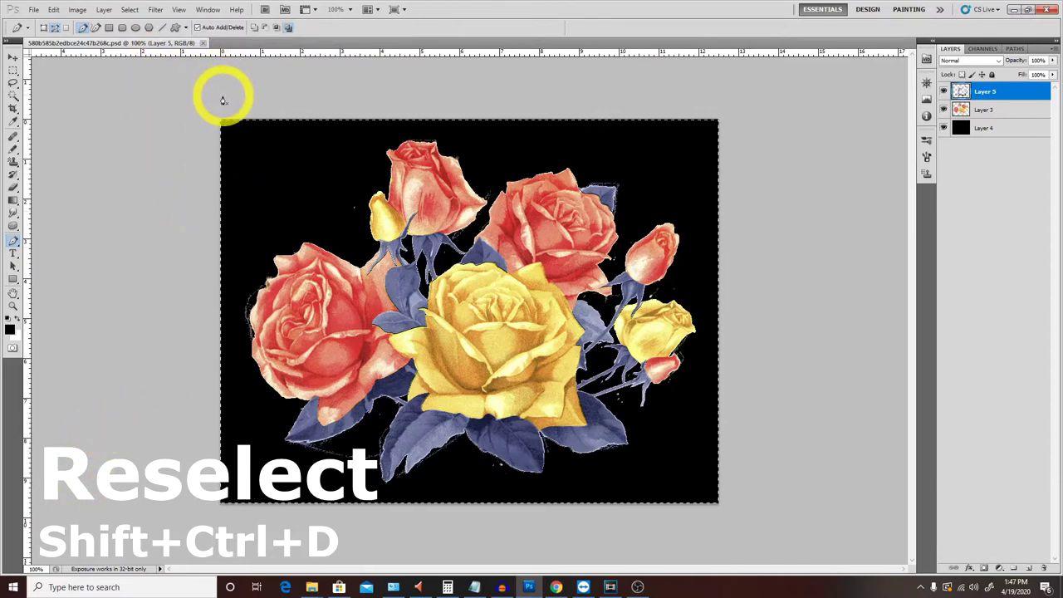
key(ctrl+alt+z)
key(alt+z)
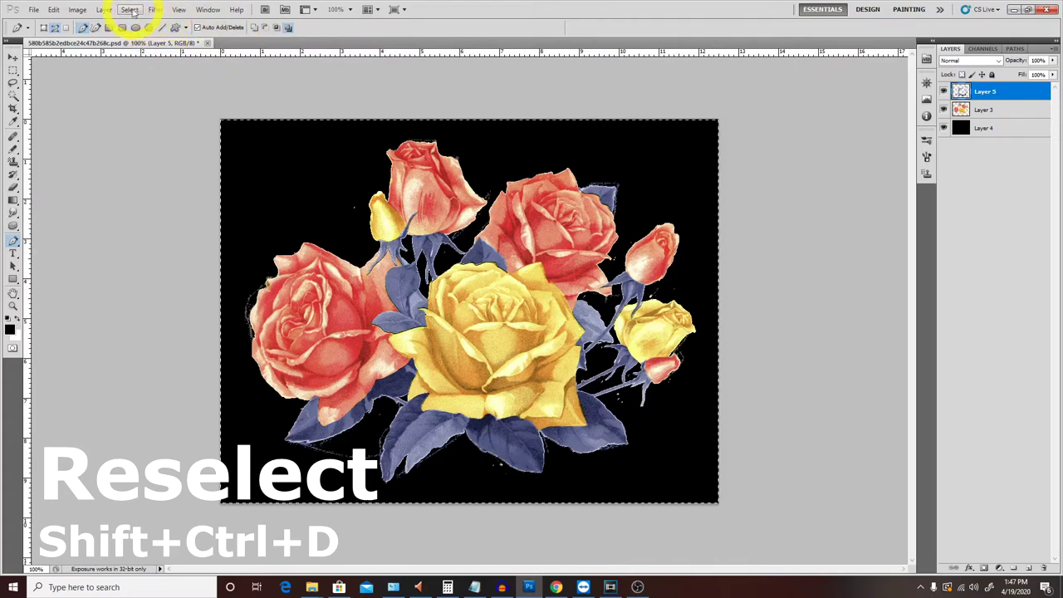
click(131, 10)
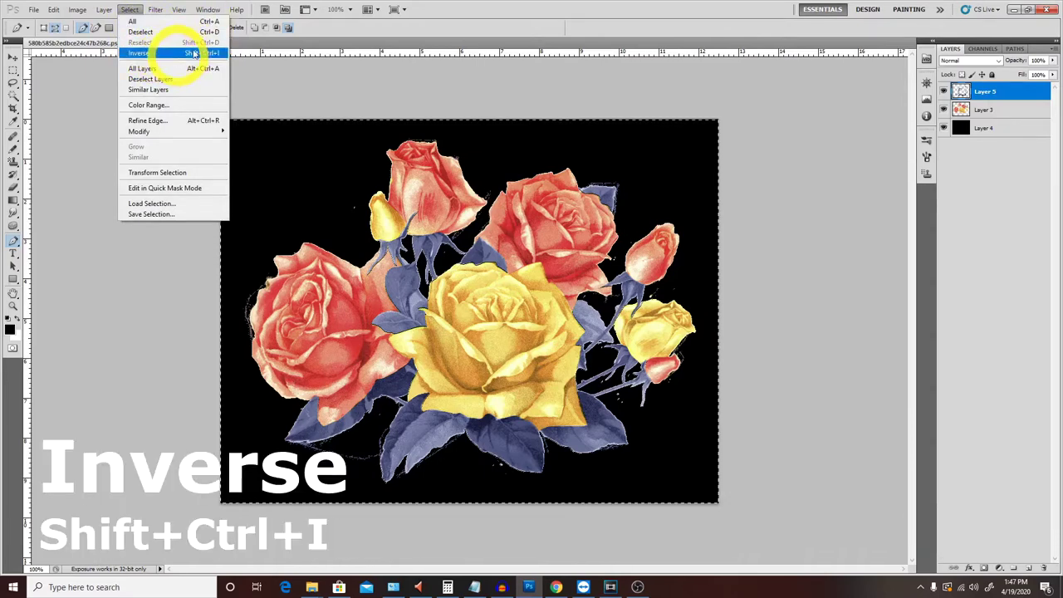
Step: Clear the selection and lasso around the top pink rose and its yellow bud
click(349, 31)
key(ctrl+d)
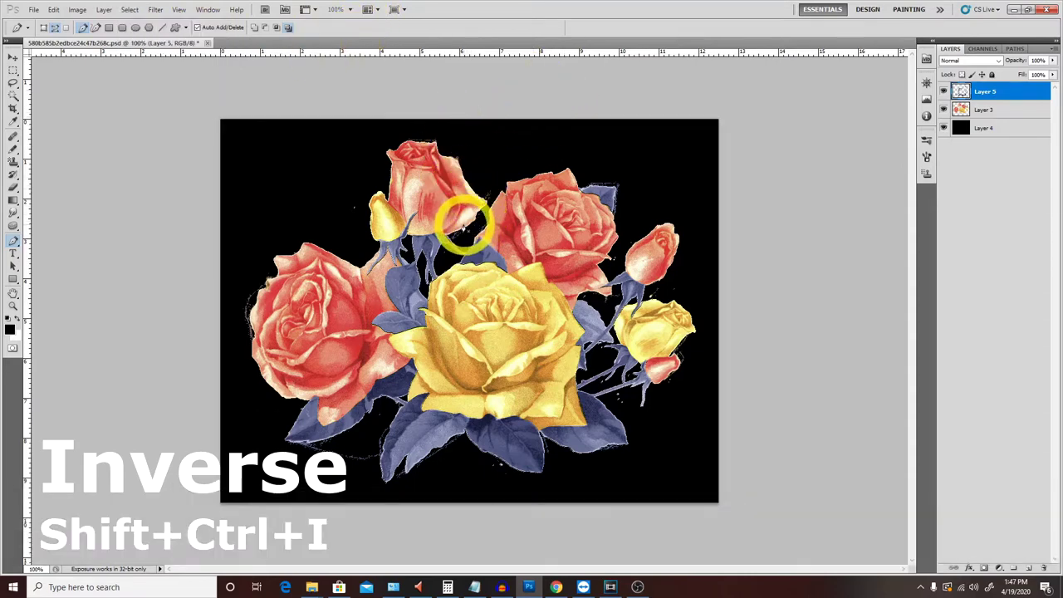
key(l)
mouse_move(469, 164)
mouse_down()
mouse_move(366, 239)
mouse_move(395, 250)
mouse_move(471, 166)
mouse_up()
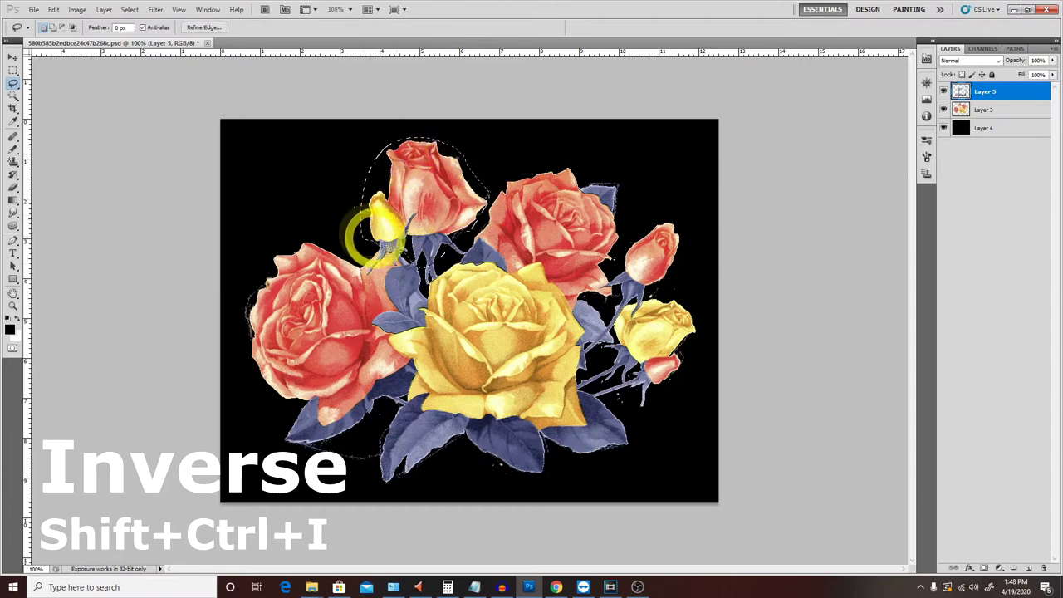
Step: Test moving the top-rose selection and its inverse (Select > Inverse), undoing each move
key(shift+ctrl+e)
mouse_move(448, 208)
mouse_down()
mouse_move(416, 216)
mouse_move(464, 218)
mouse_move(454, 210)
mouse_up()
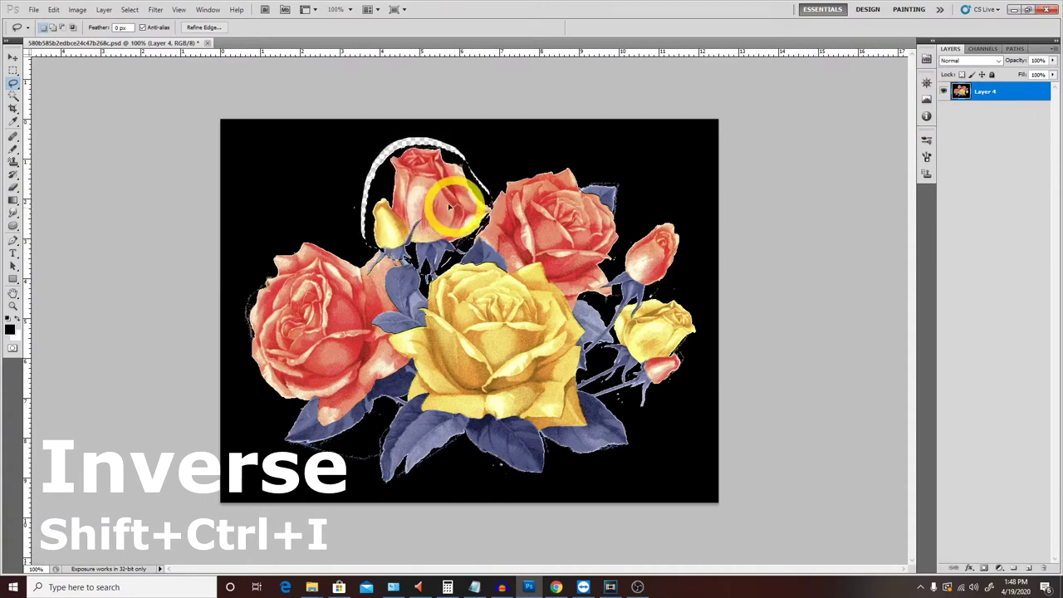
key(alt+z)
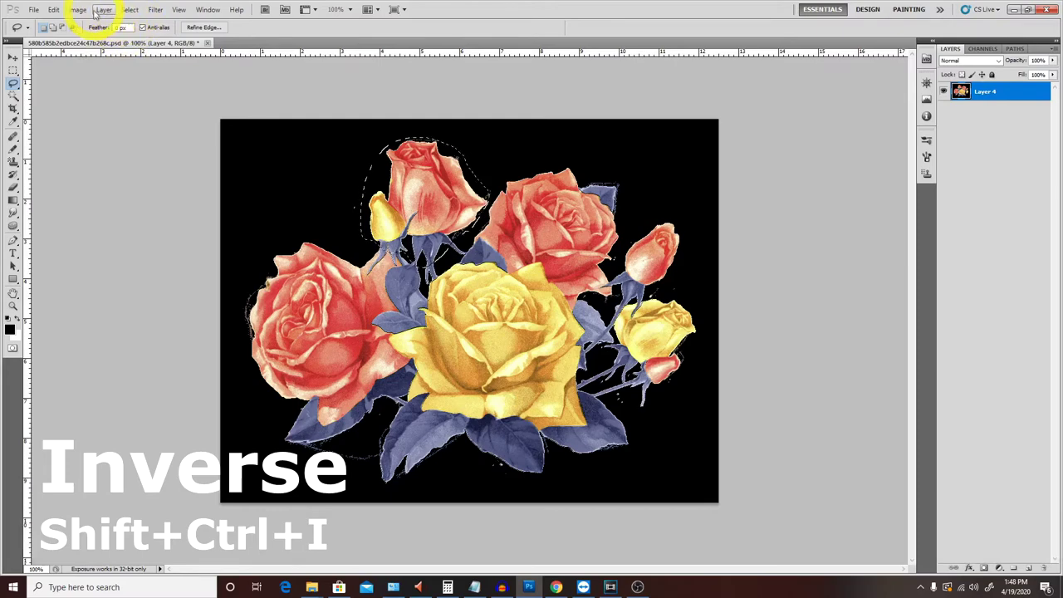
click(137, 12)
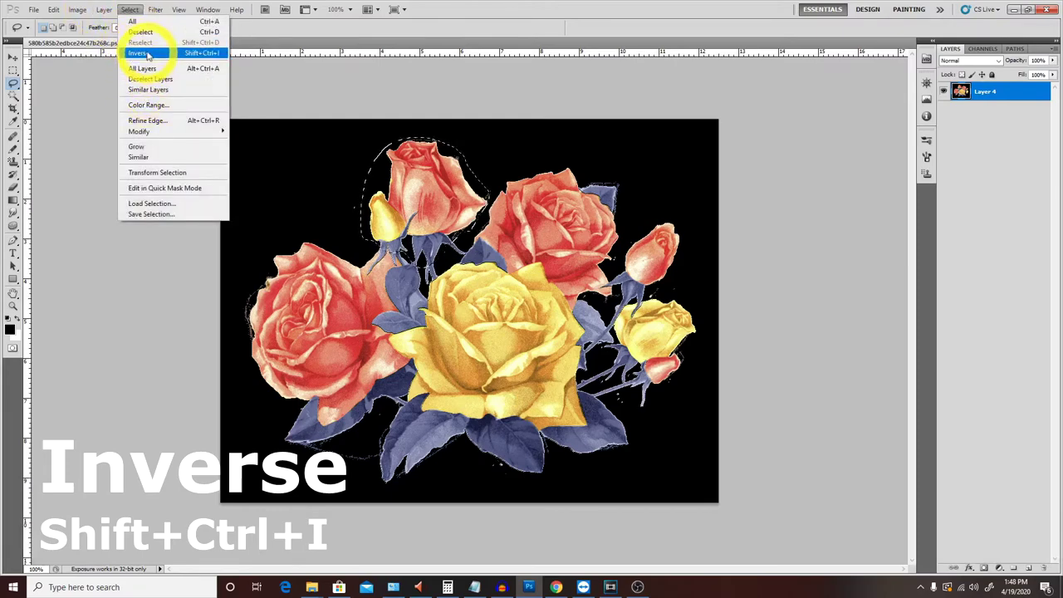
click(158, 53)
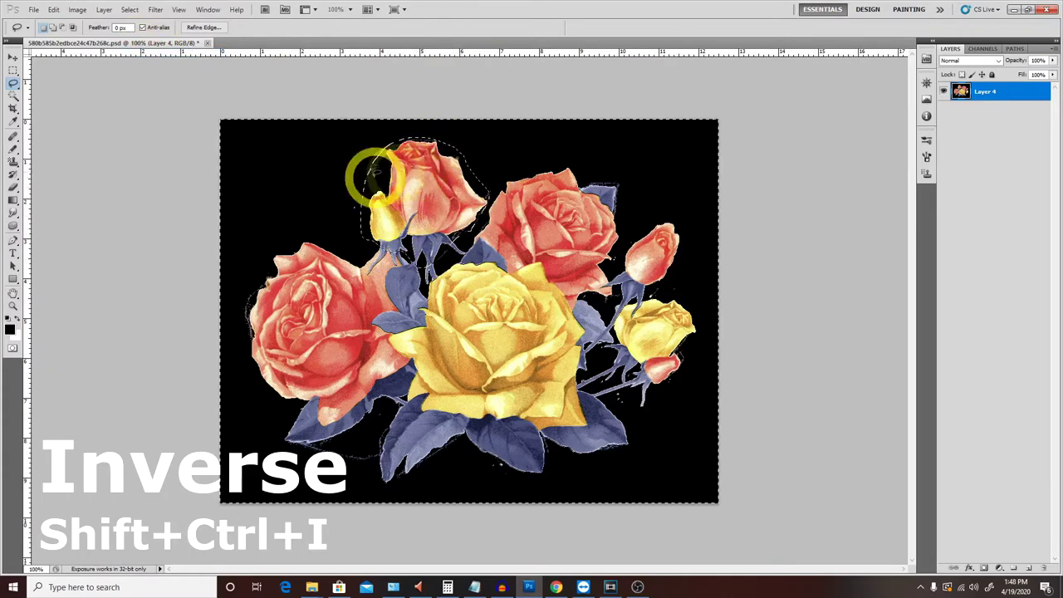
mouse_move(441, 209)
mouse_down()
mouse_move(409, 226)
mouse_move(444, 212)
mouse_up()
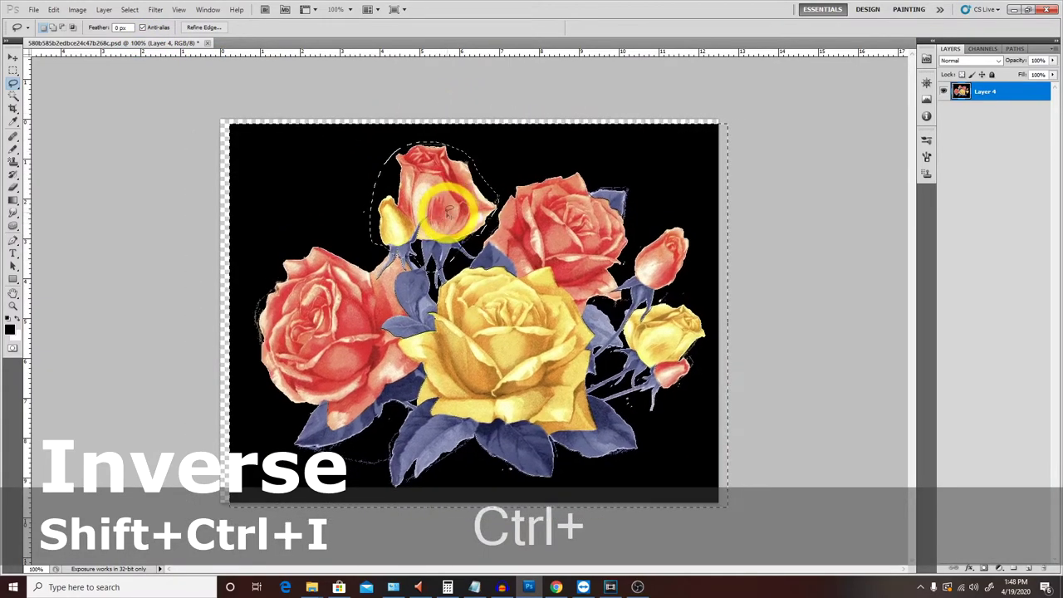
key(ctrl+z)
Step: Try nudging the selection outline and moving its pixels, then step back through history
mouse_move(517, 177)
mouse_down()
mouse_move(503, 190)
mouse_move(530, 169)
mouse_move(546, 174)
mouse_up()
key(ctrl+z)
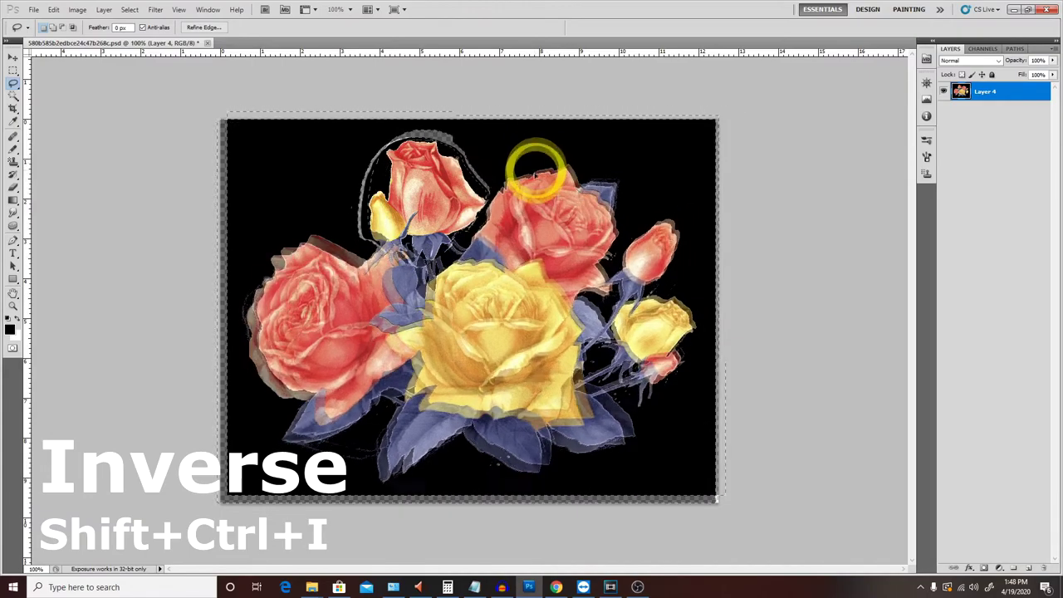
mouse_move(547, 174)
mouse_down()
mouse_move(571, 200)
mouse_move(532, 181)
mouse_up()
key(ctrl+alt+z)
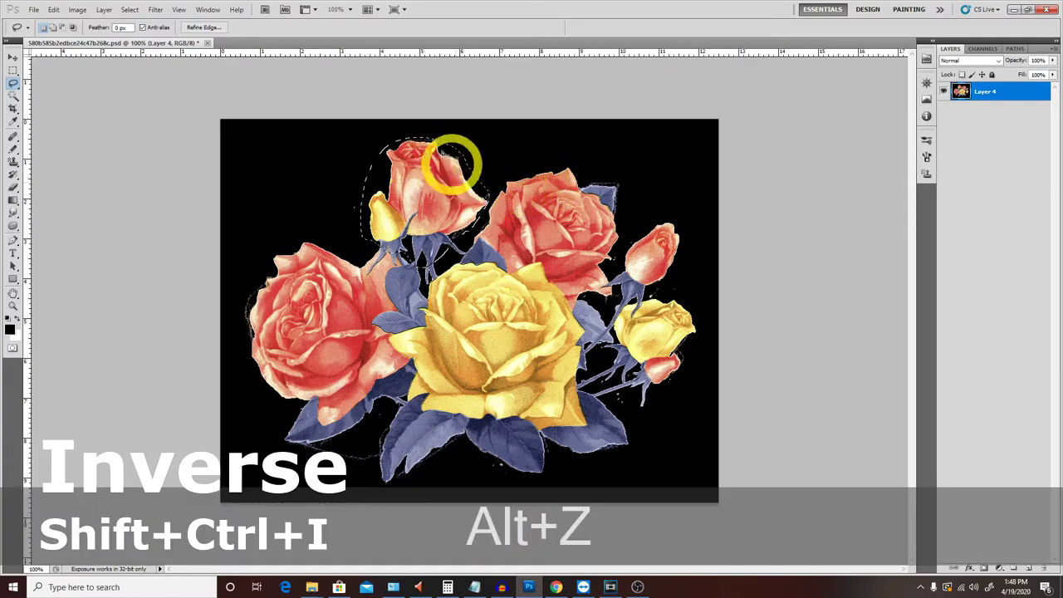
key(shift+ctrl+z)
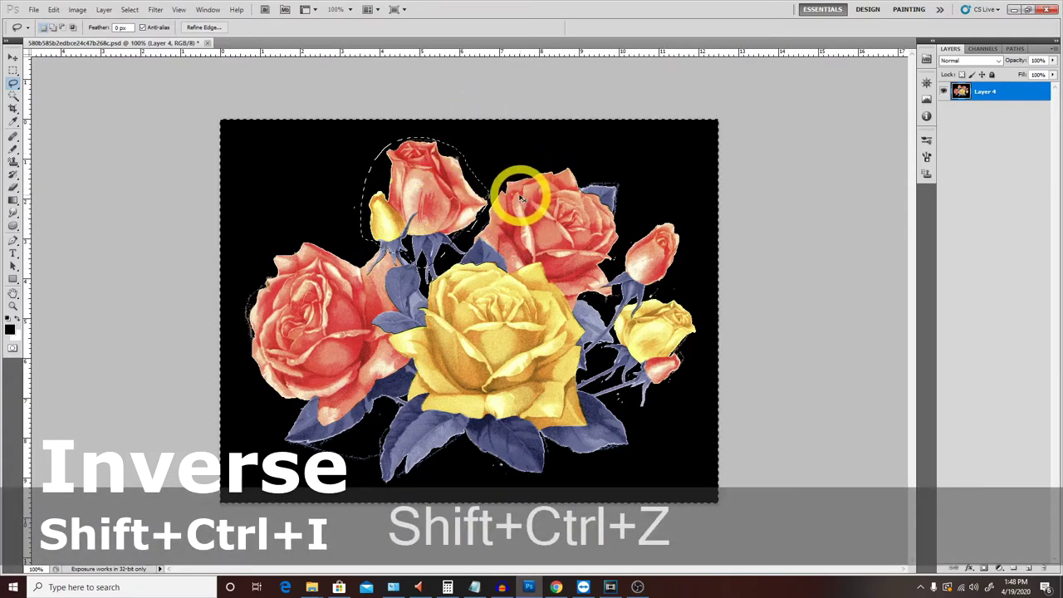
key(ctrl+alt+z)
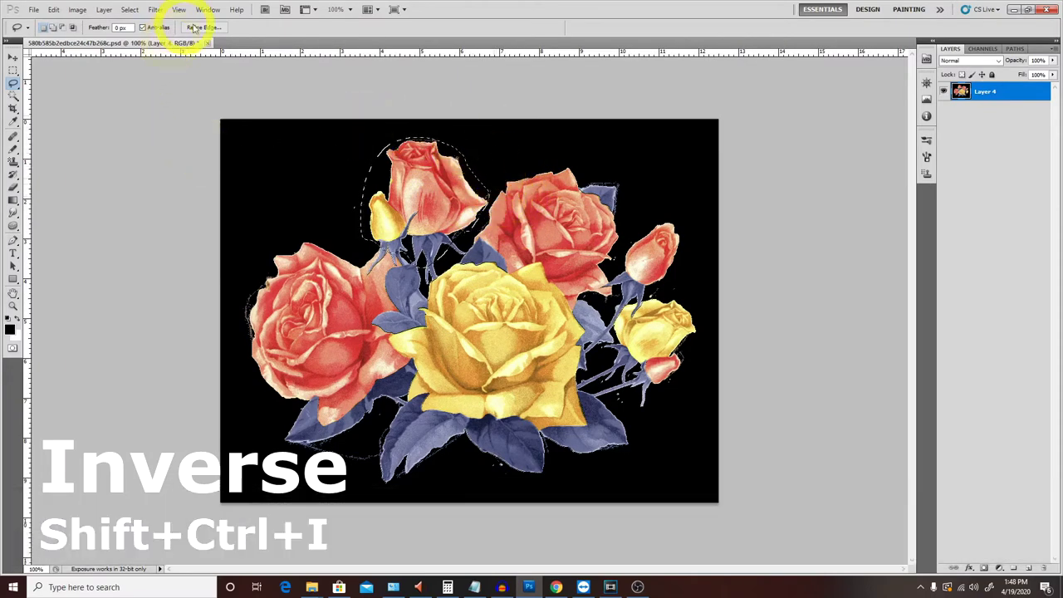
Step: Lasso the small rose bud on the right, invert it, then step back to restore layers
click(635, 233)
drag(635, 232, 654, 241)
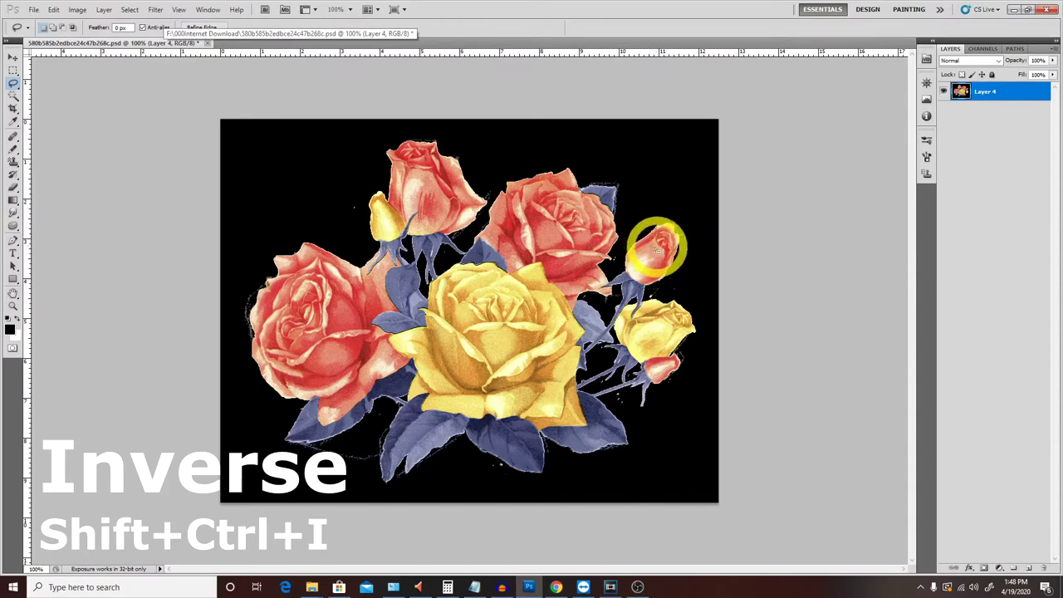
drag(651, 213, 654, 251)
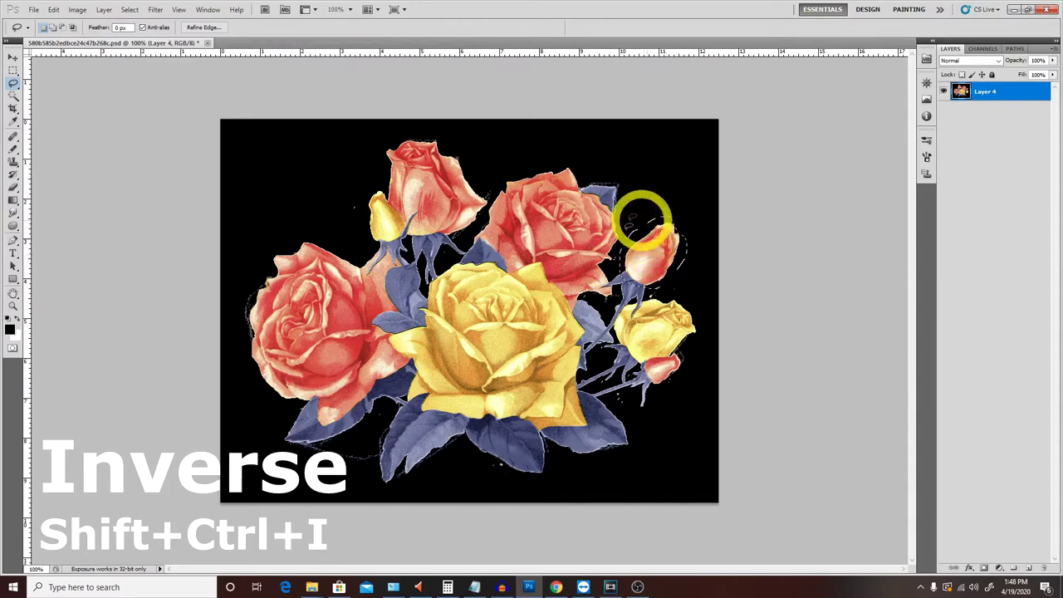
drag(655, 241, 653, 248)
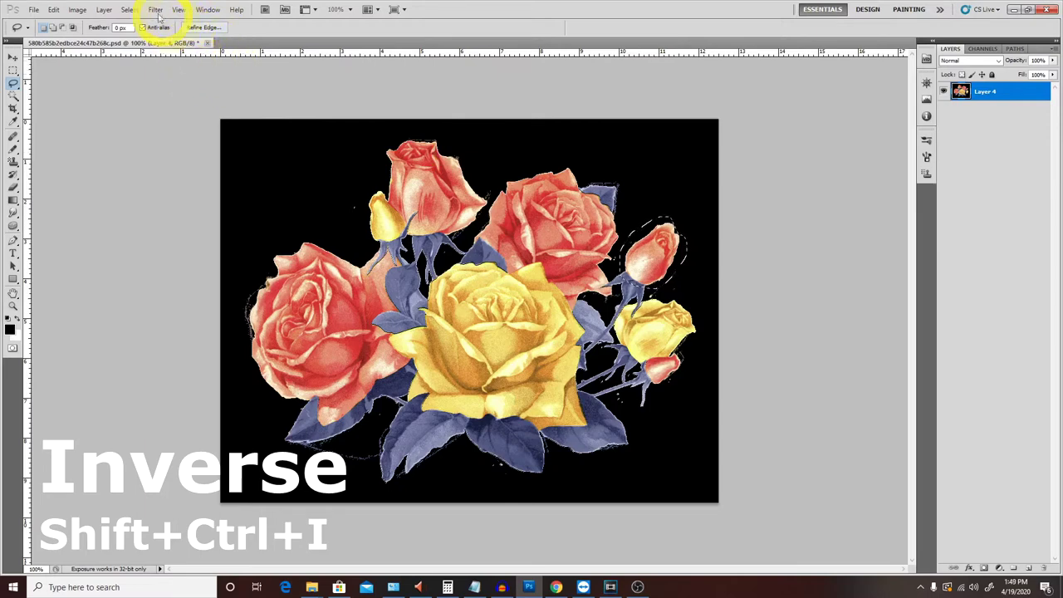
click(126, 10)
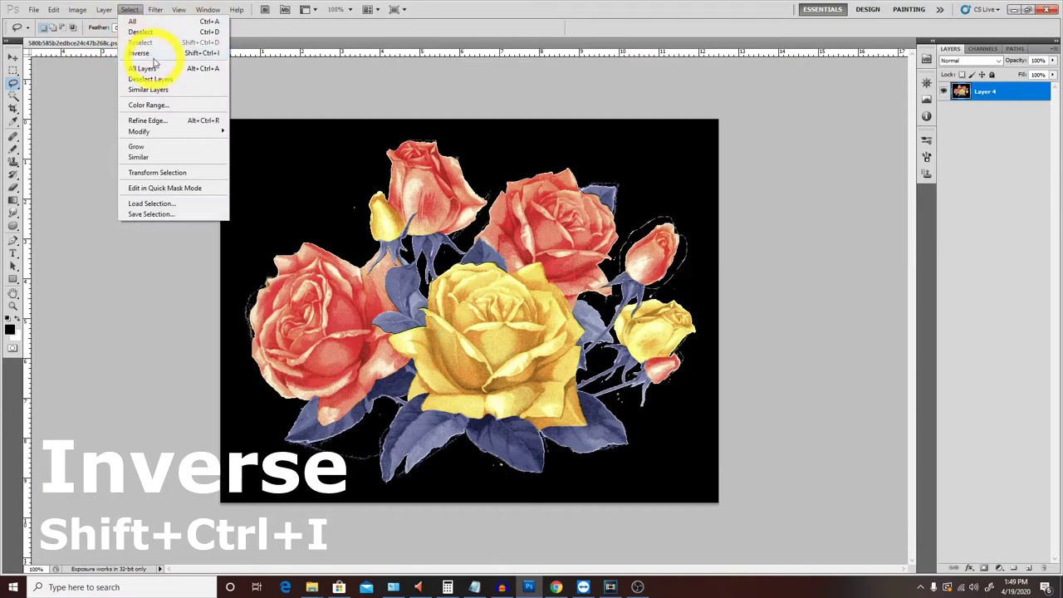
click(147, 52)
key(ctrl+alt+z)
key(ctrl+j)
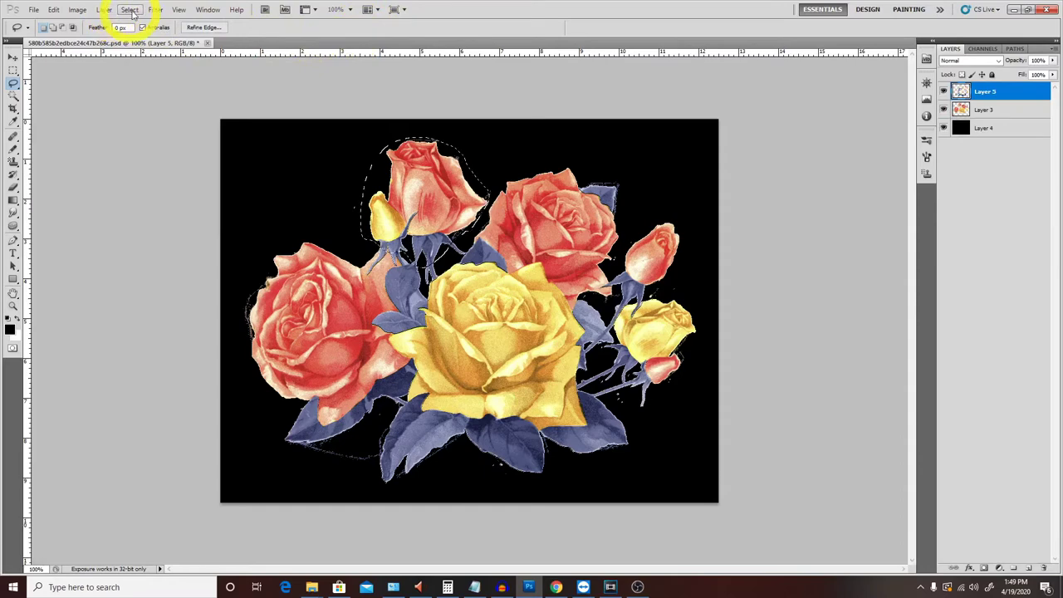
Step: Select all layers with Select > All Layers and drop the top-rose selection
click(129, 10)
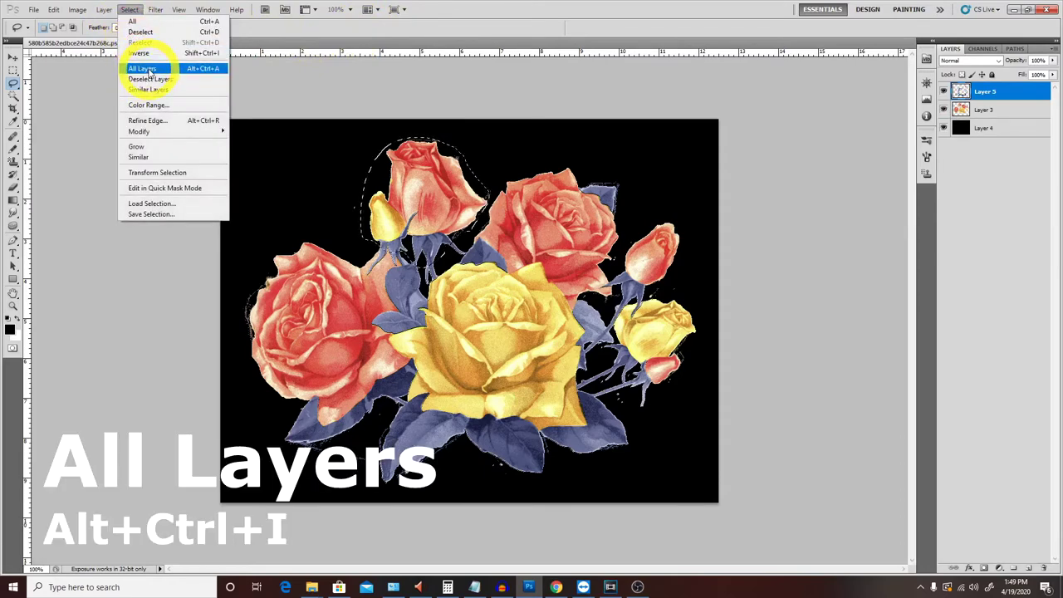
click(152, 70)
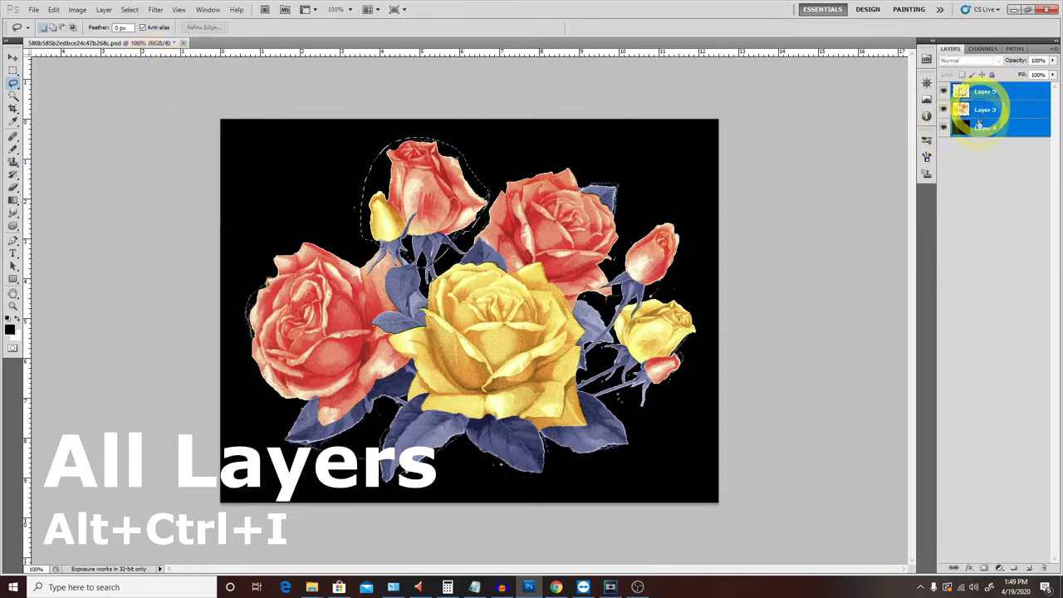
key(ctrl+d)
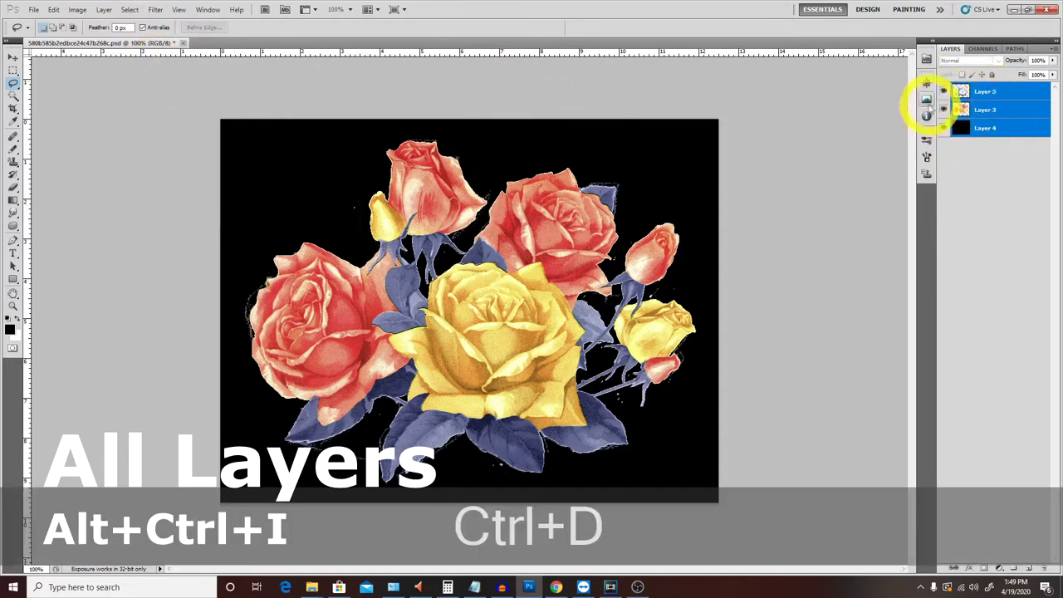
Step: Deselect all layers, then make Layer 4, the black background, the active layer
click(136, 11)
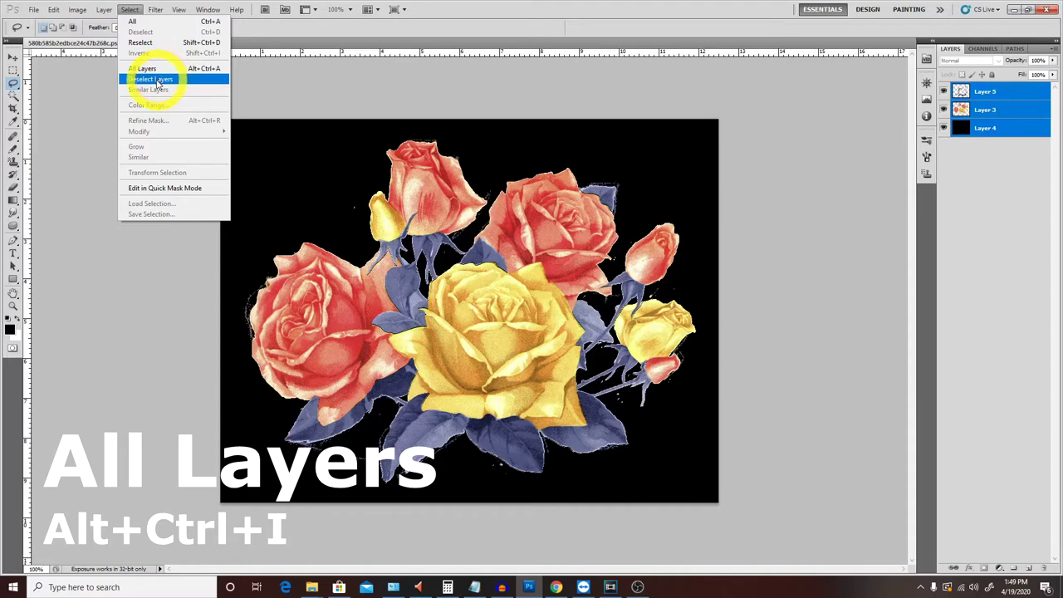
click(158, 80)
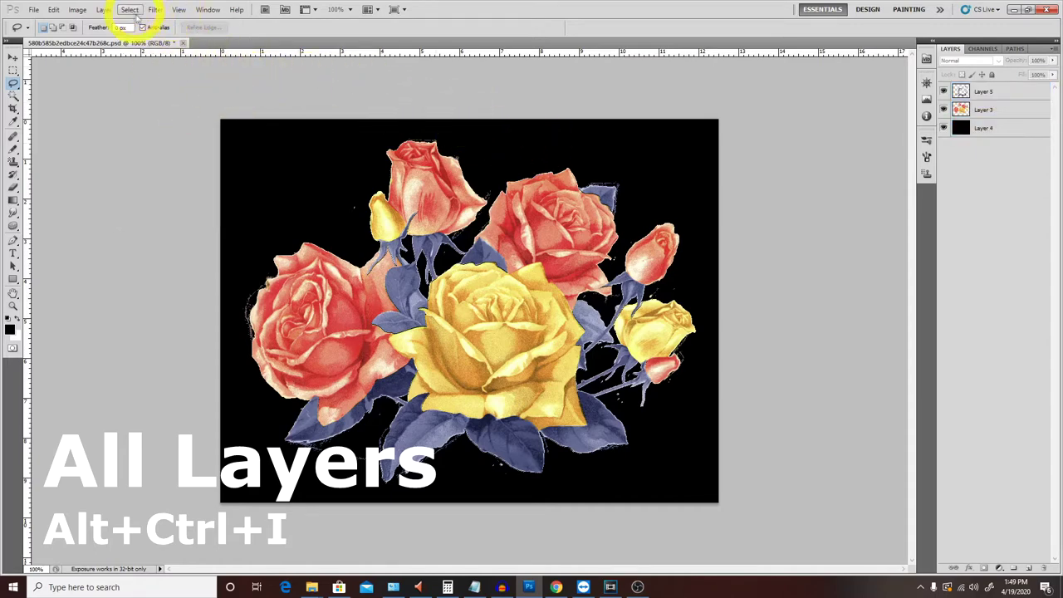
click(131, 10)
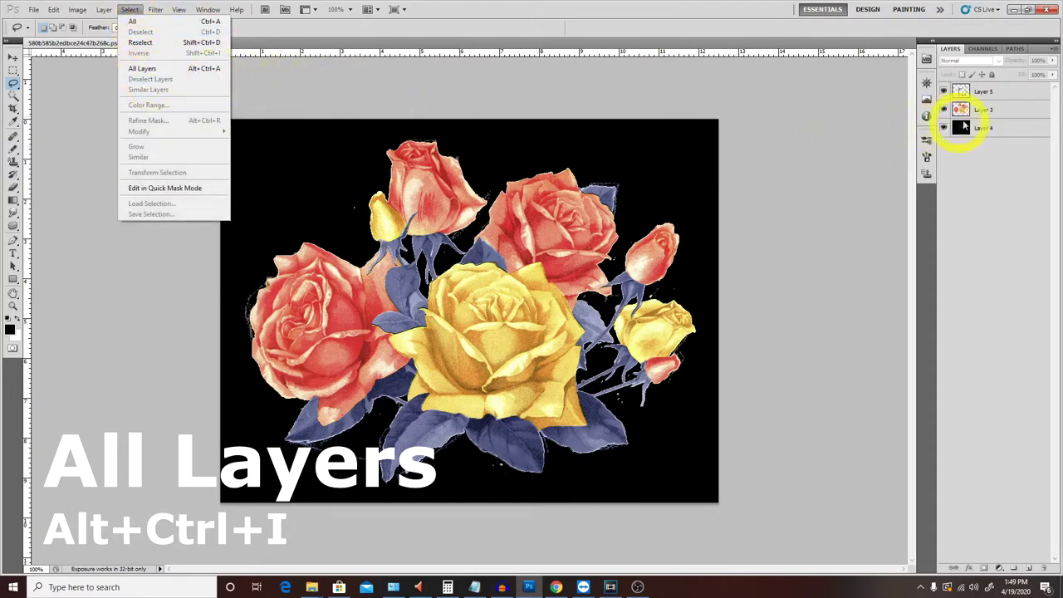
click(963, 127)
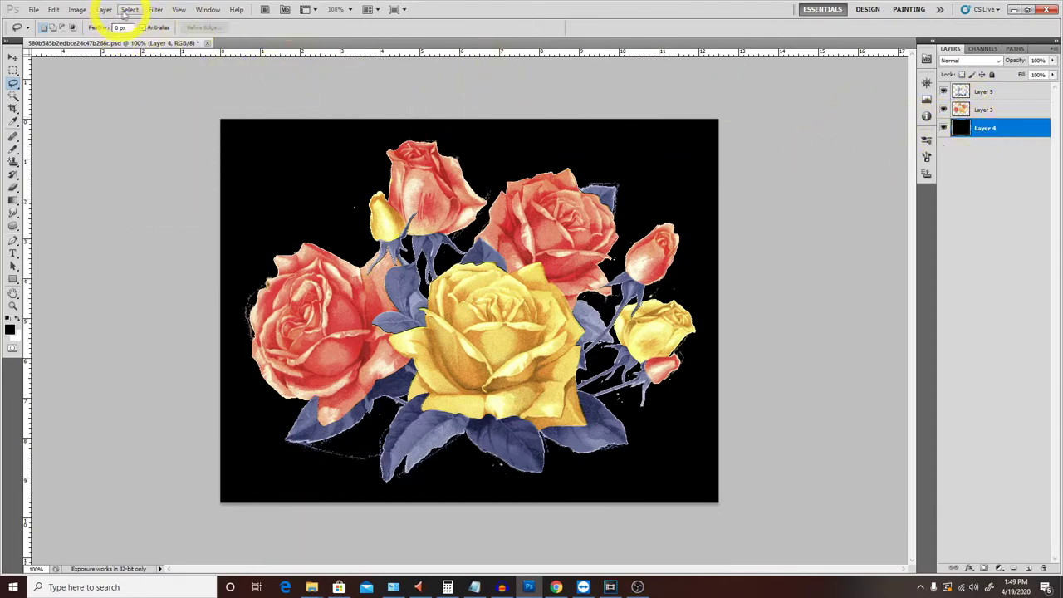
click(128, 11)
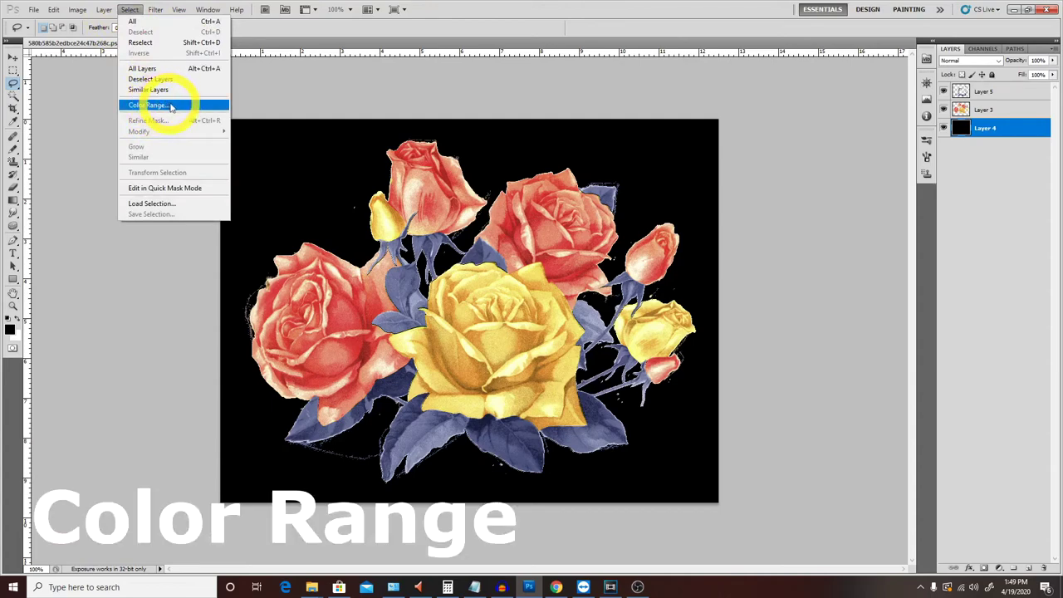
click(173, 105)
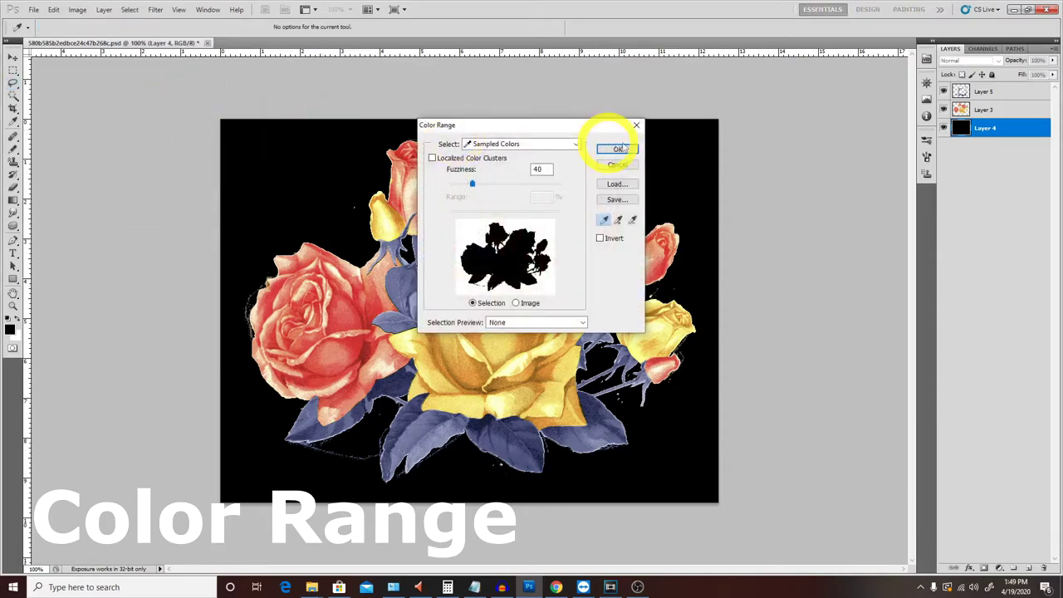
drag(609, 139, 613, 141)
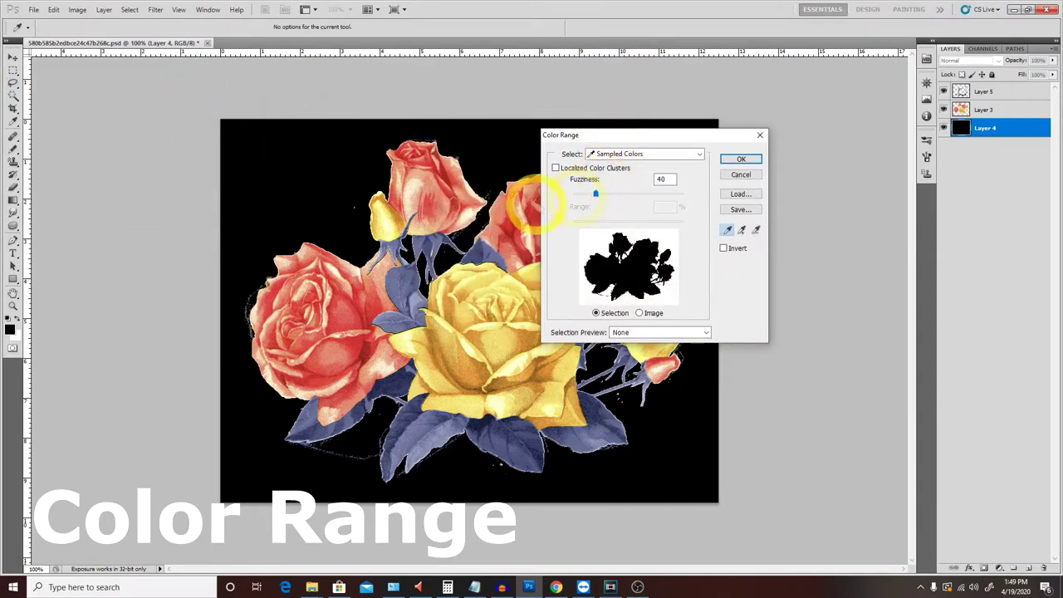
drag(355, 253, 336, 303)
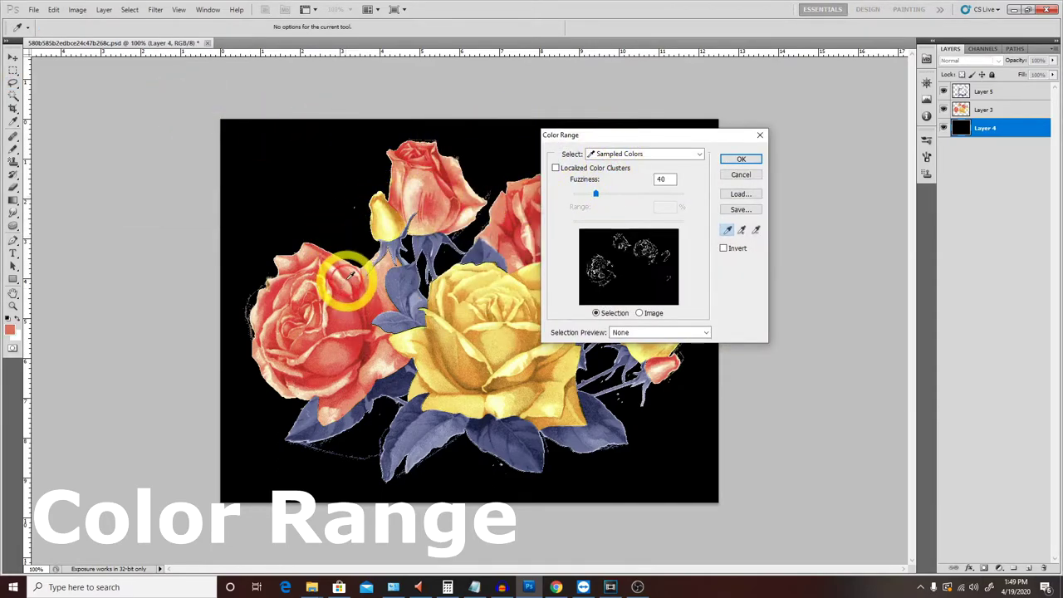
click(336, 299)
click(334, 302)
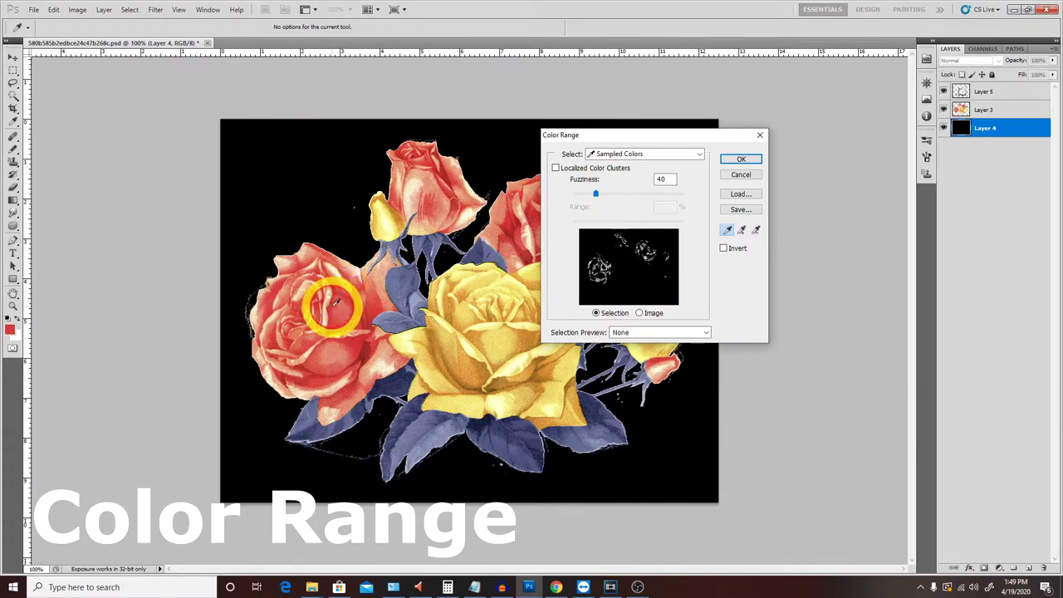
click(322, 192)
click(608, 198)
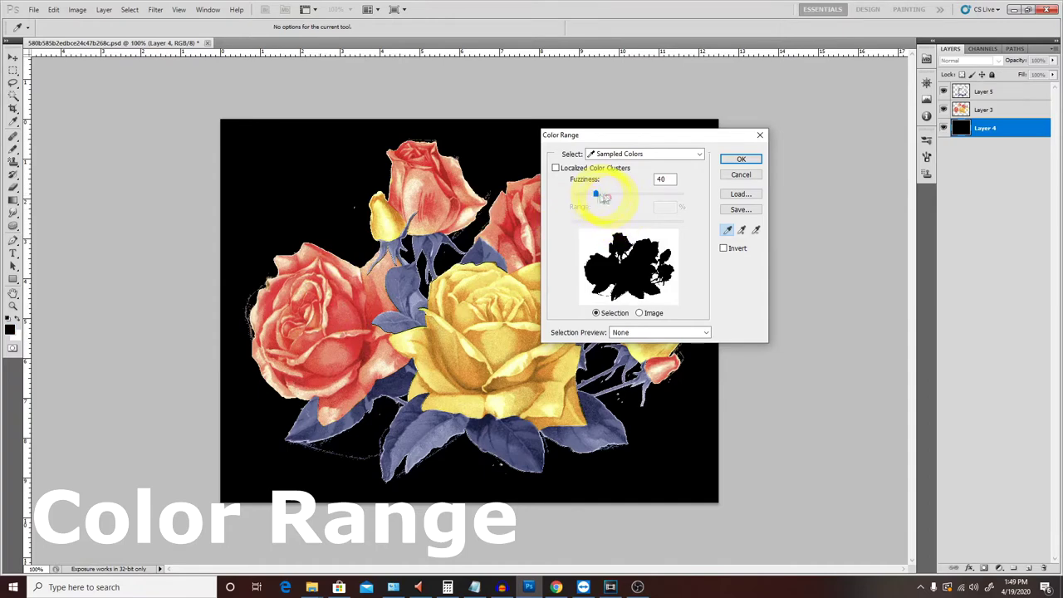
drag(597, 196, 653, 202)
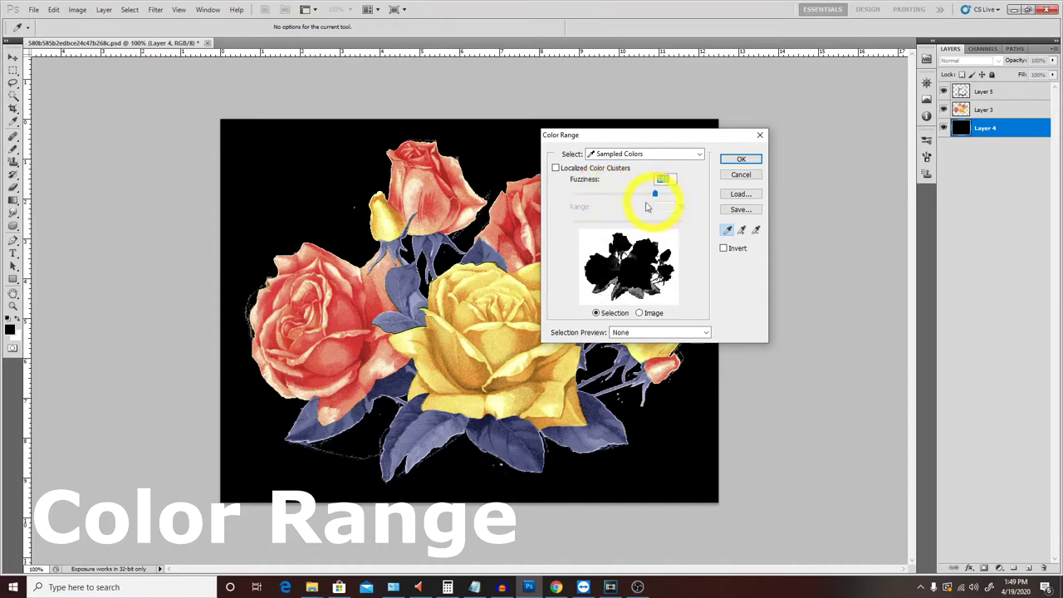
drag(666, 209, 631, 215)
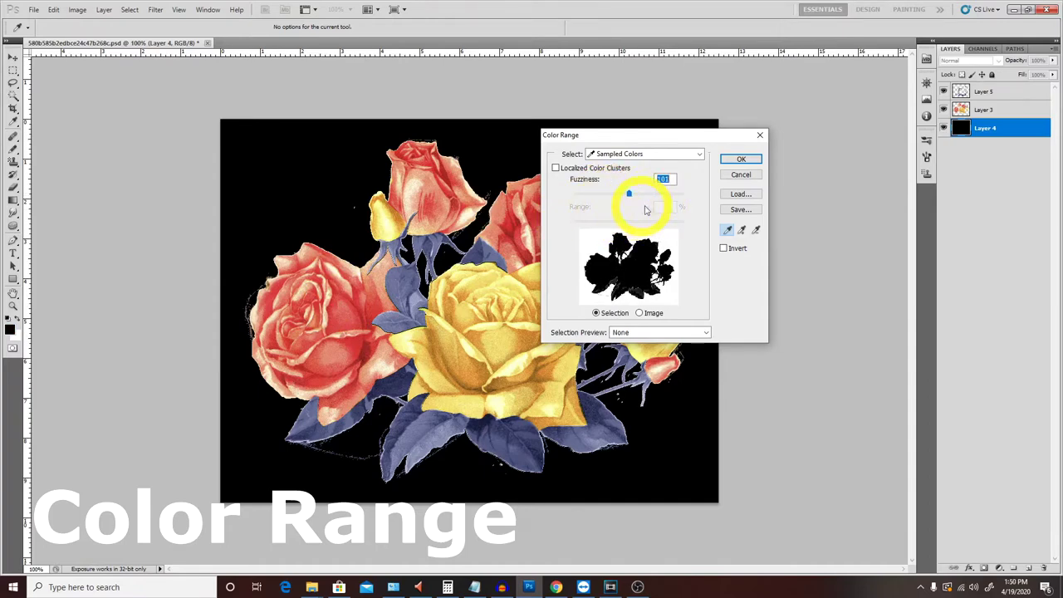
click(745, 160)
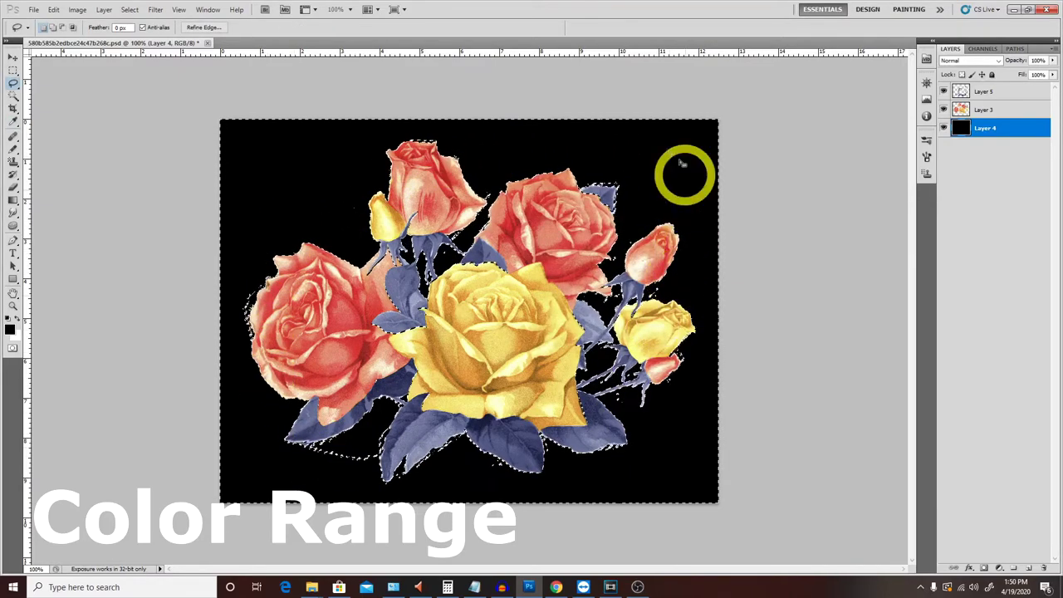
key(ctrl+d)
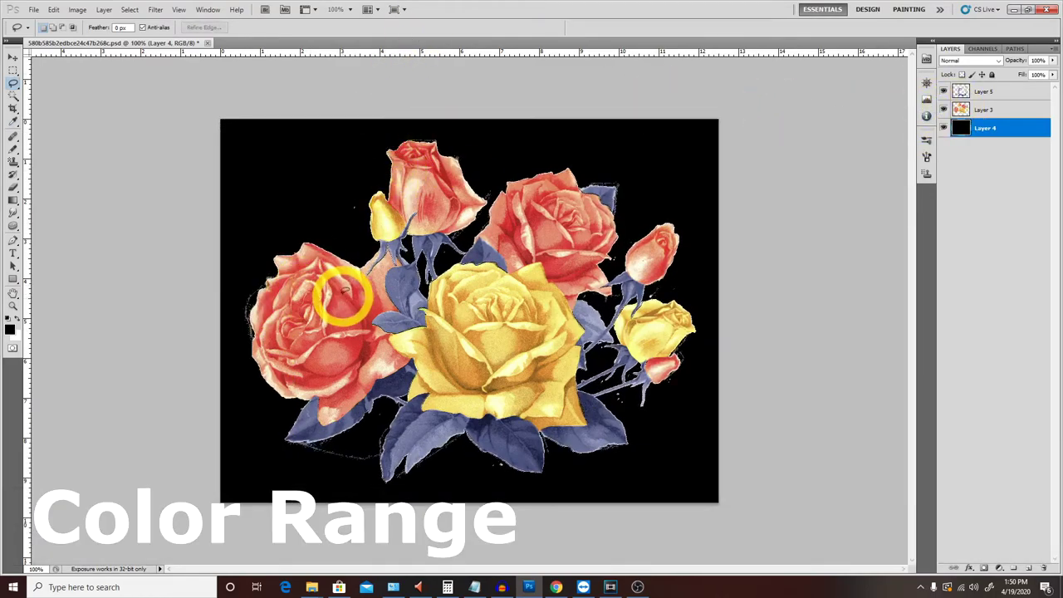
click(133, 10)
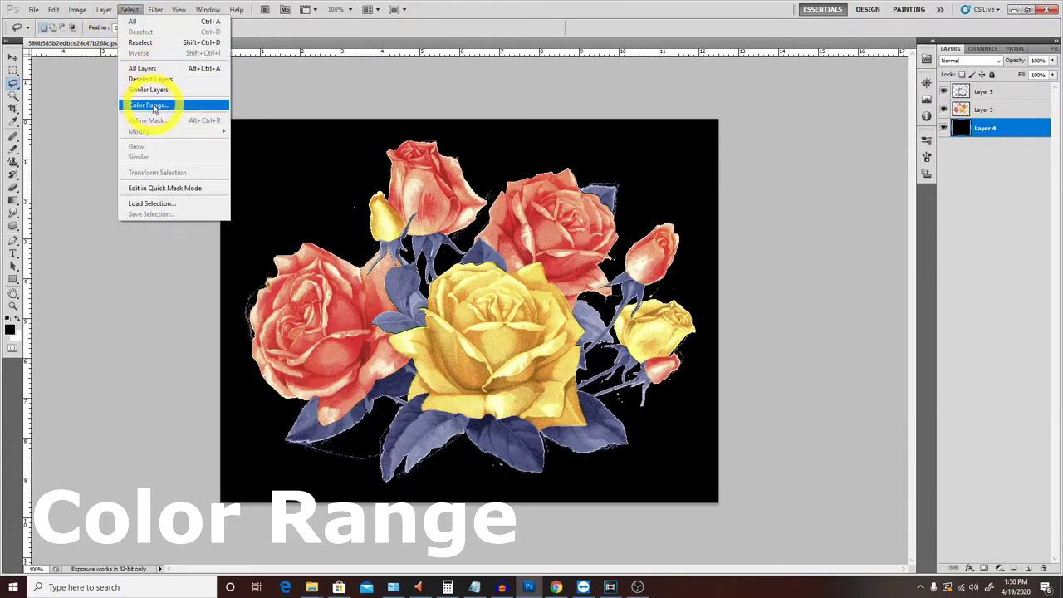
click(159, 106)
click(363, 347)
click(365, 344)
click(615, 209)
drag(617, 194, 641, 194)
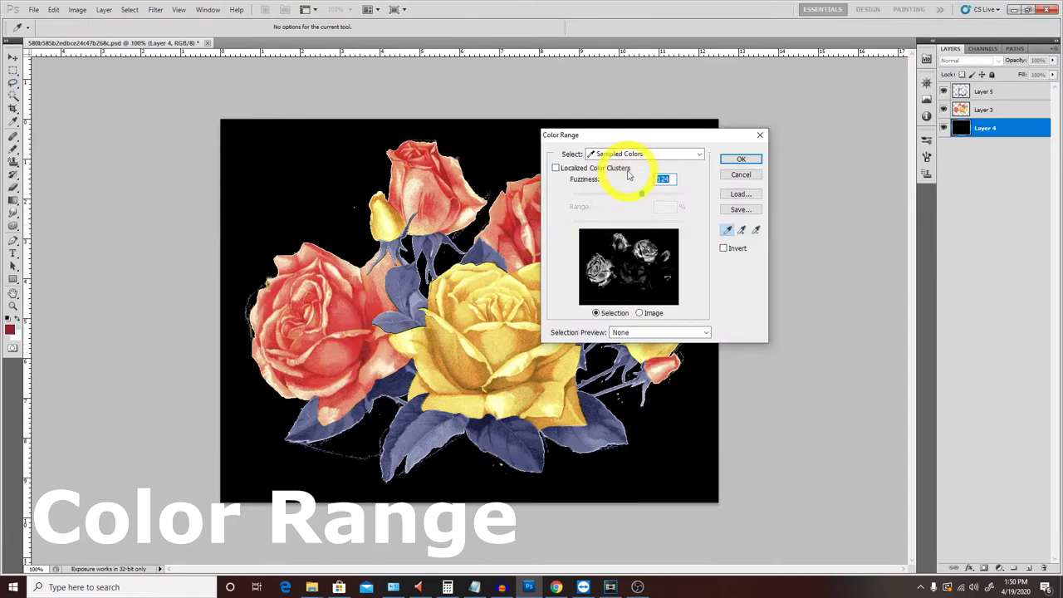
click(368, 361)
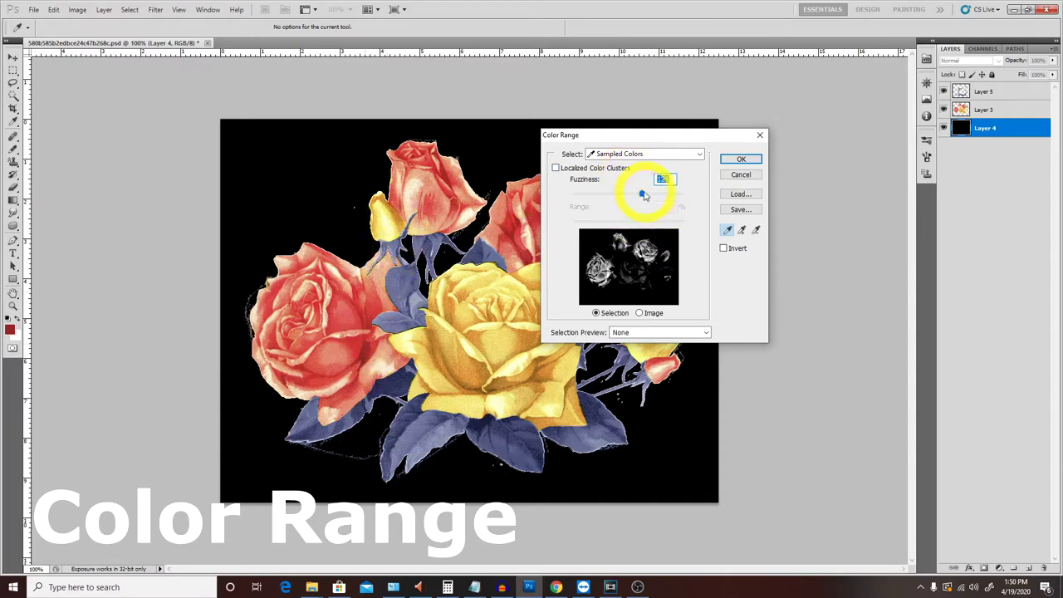
drag(644, 195, 634, 193)
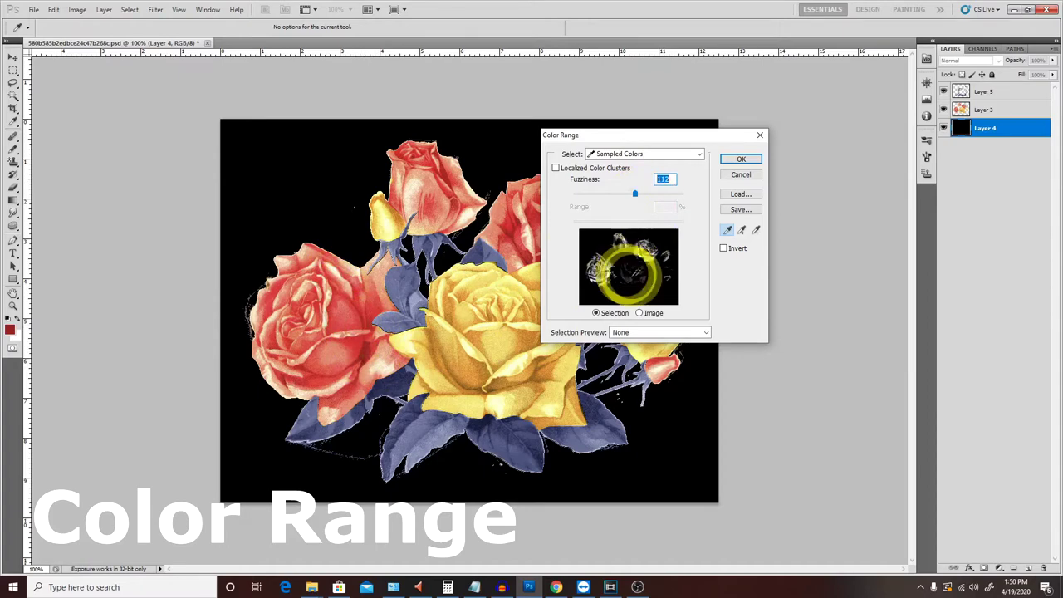
click(471, 300)
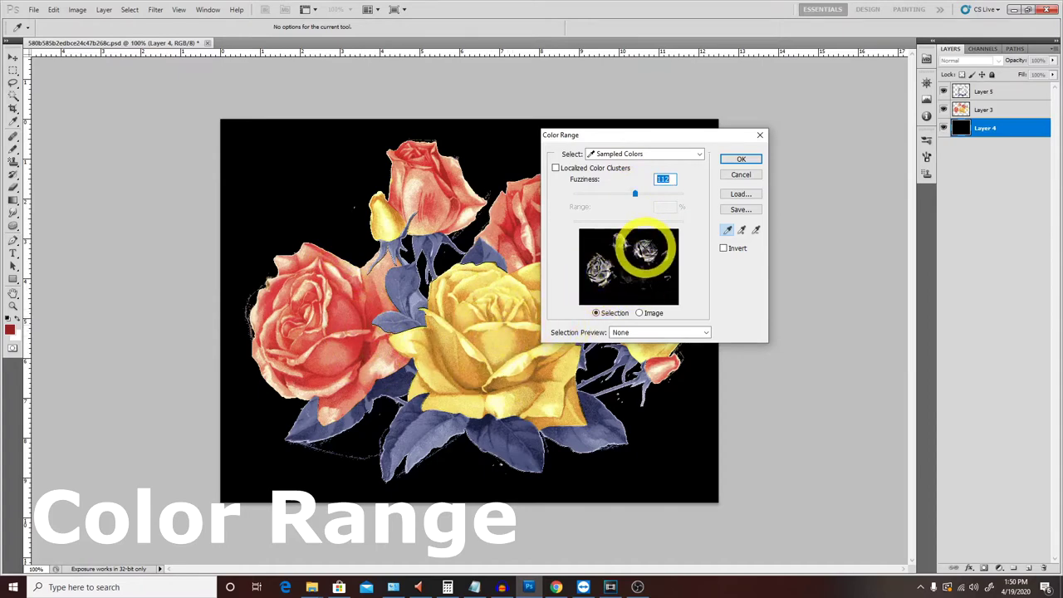
click(742, 159)
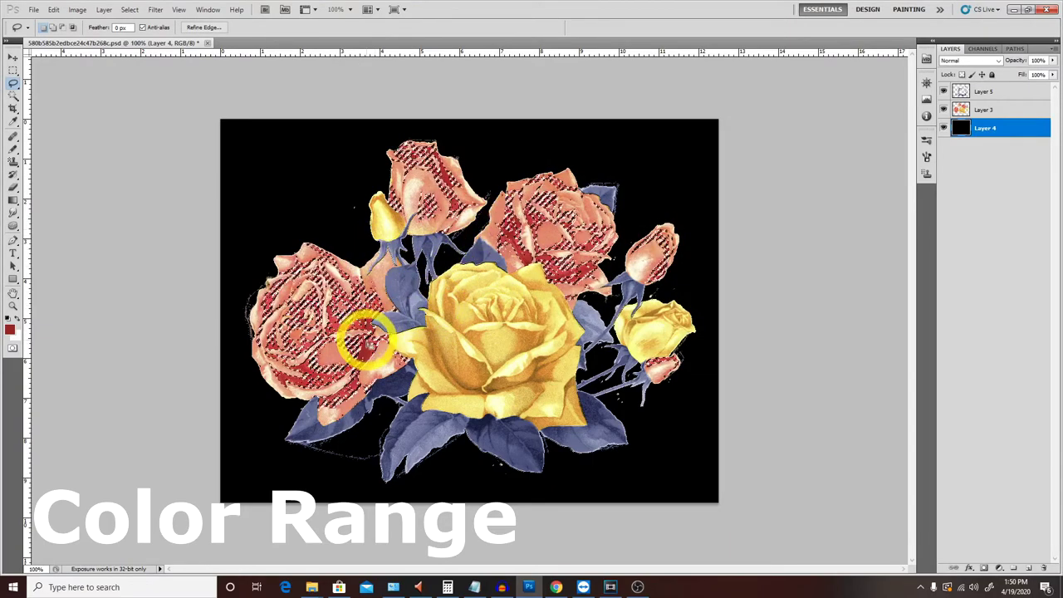
key(ctrl+d)
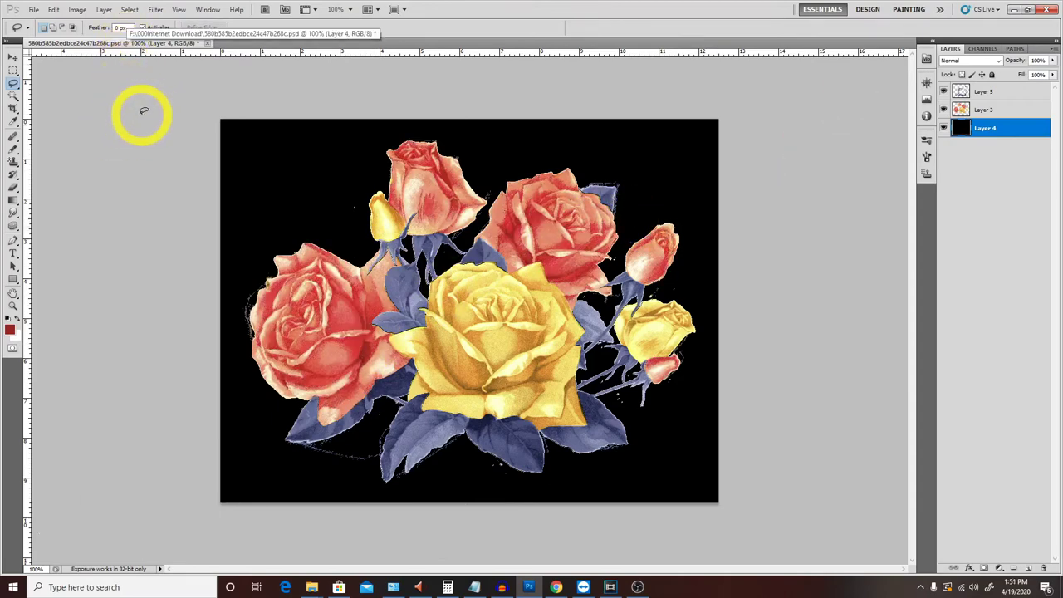
click(129, 9)
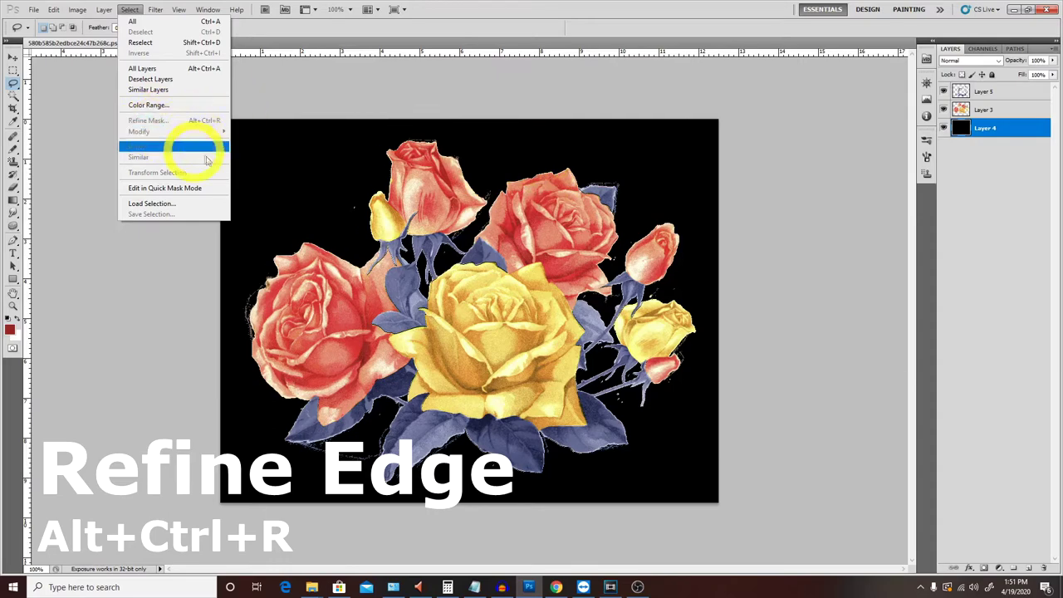
Step: Switch to the Rectangular Marquee and flatten all layers into a single Background
click(266, 158)
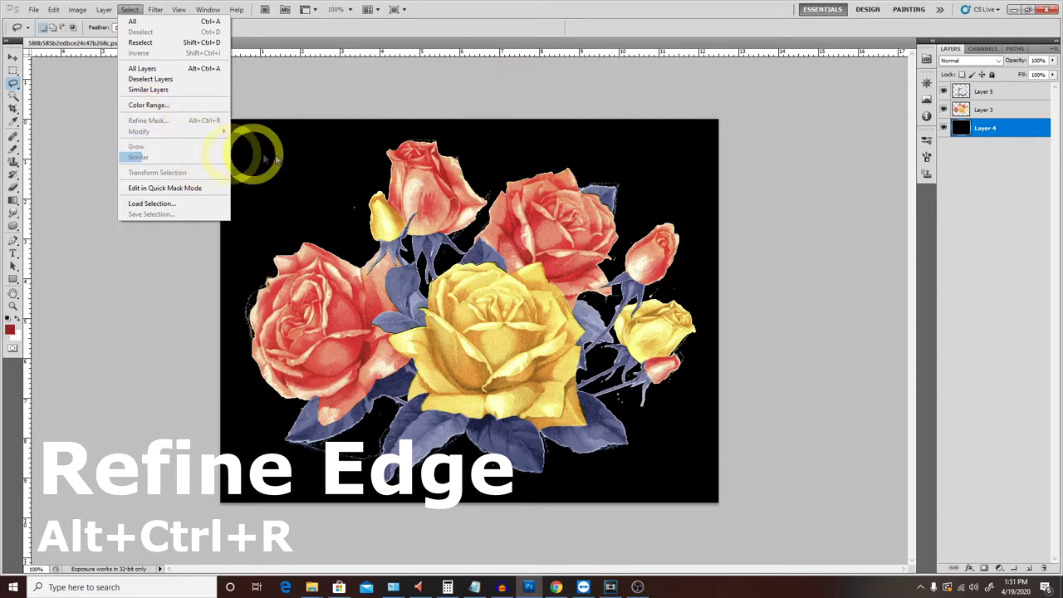
key(Escape)
key(m)
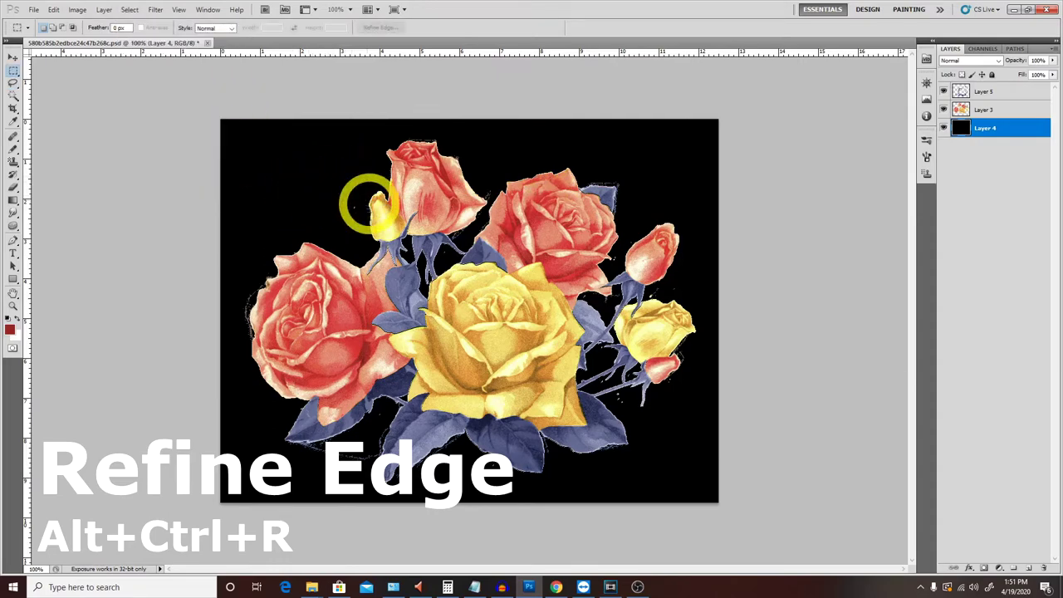
key(alt)
key(alt+l)
key(f)
Step: Draw a rectangular selection around the central yellow rose and choose Select > Refine Edge
mouse_move(428, 281)
mouse_down()
mouse_move(560, 403)
mouse_move(573, 382)
mouse_up()
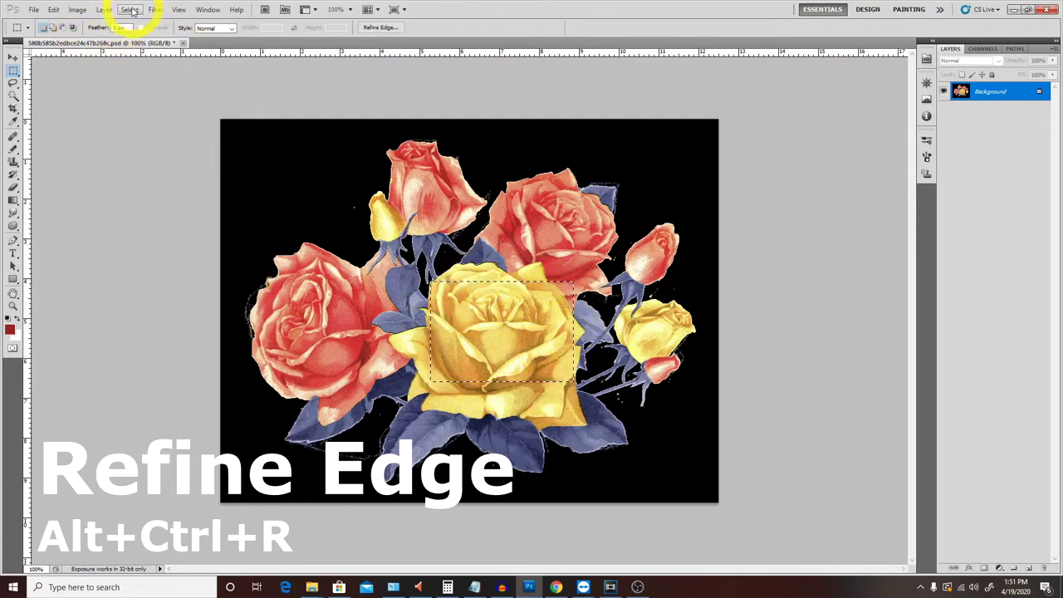
click(130, 10)
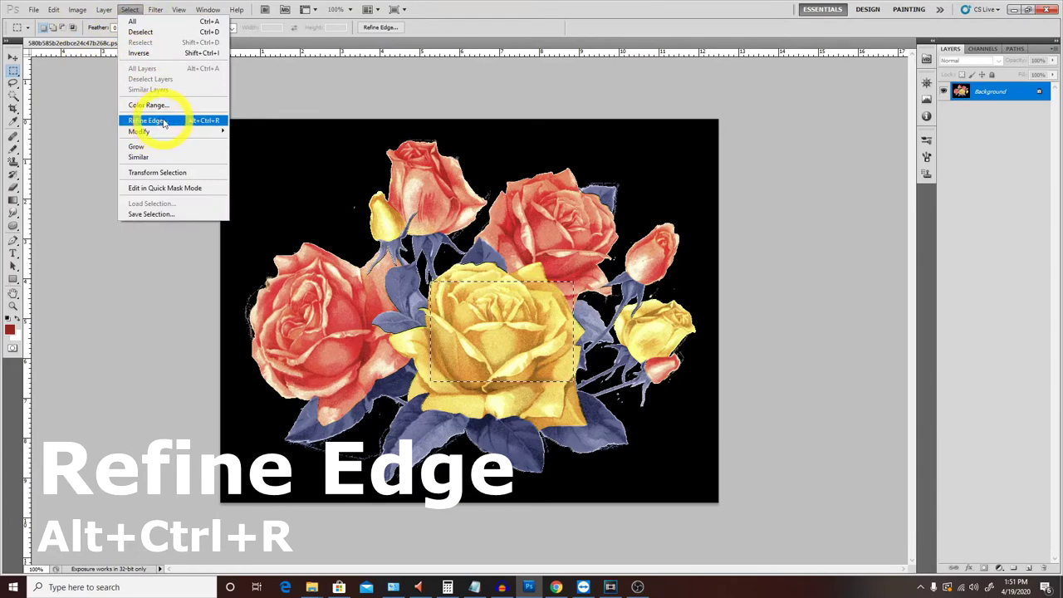
click(165, 122)
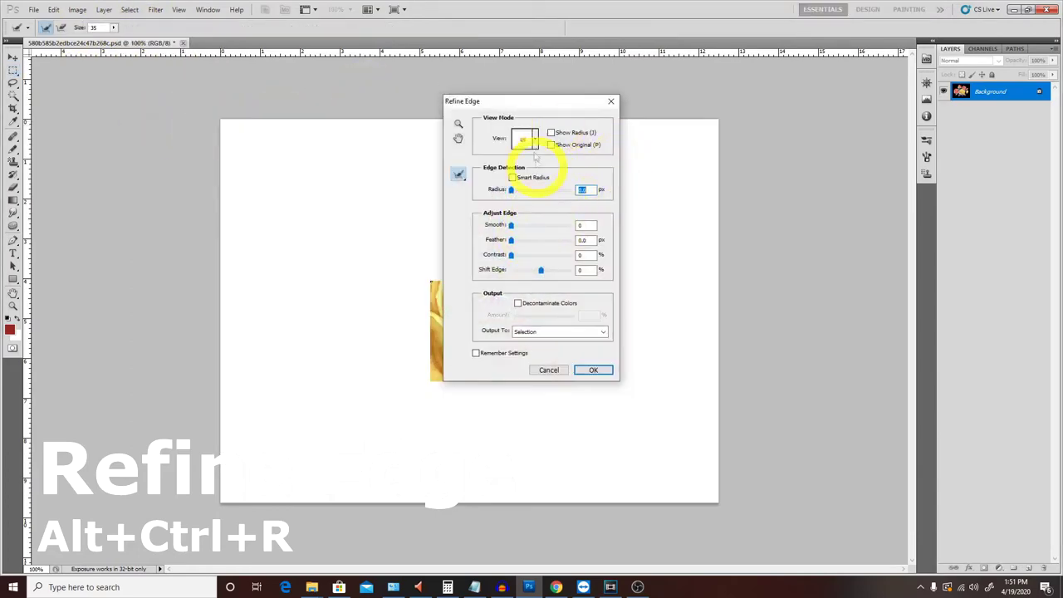
Step: Refine the yellow-rose selection with Smooth 50, Contrast 13 and a soft feather
drag(524, 106, 746, 122)
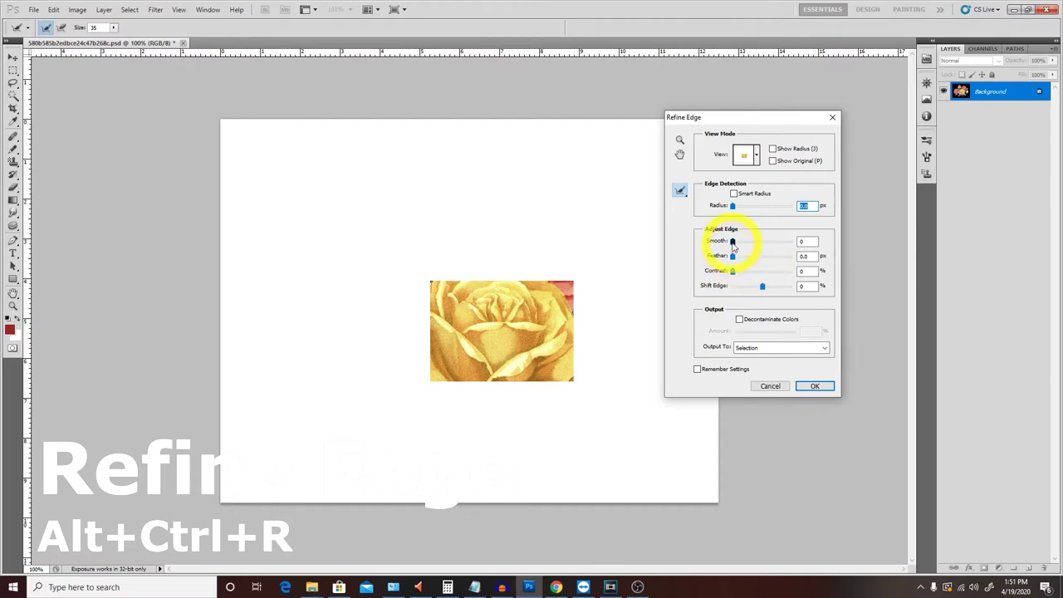
mouse_move(744, 258)
mouse_down()
mouse_move(757, 260)
mouse_move(747, 243)
mouse_up()
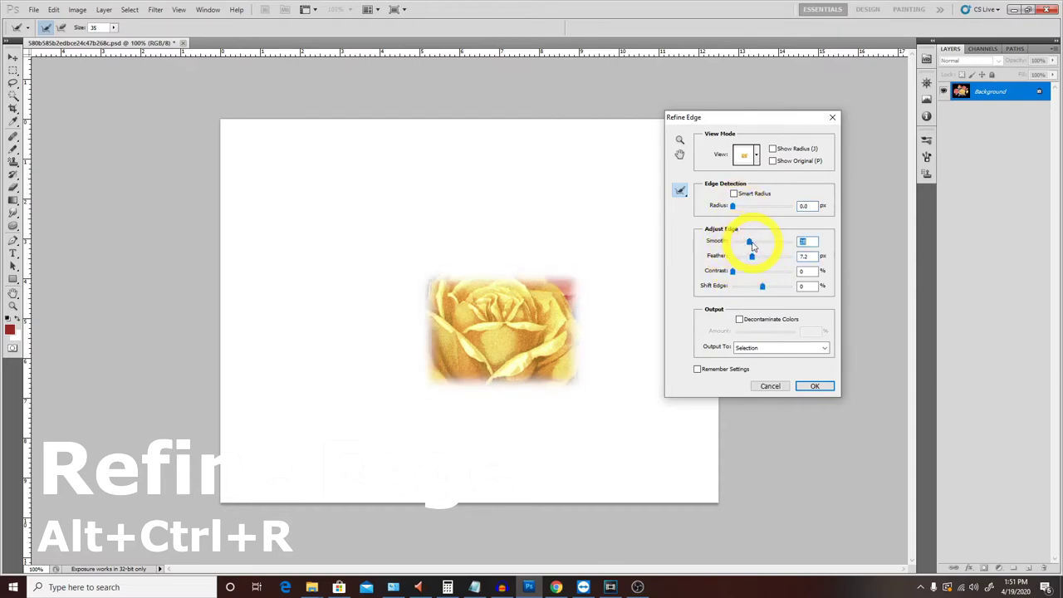
drag(763, 258, 759, 259)
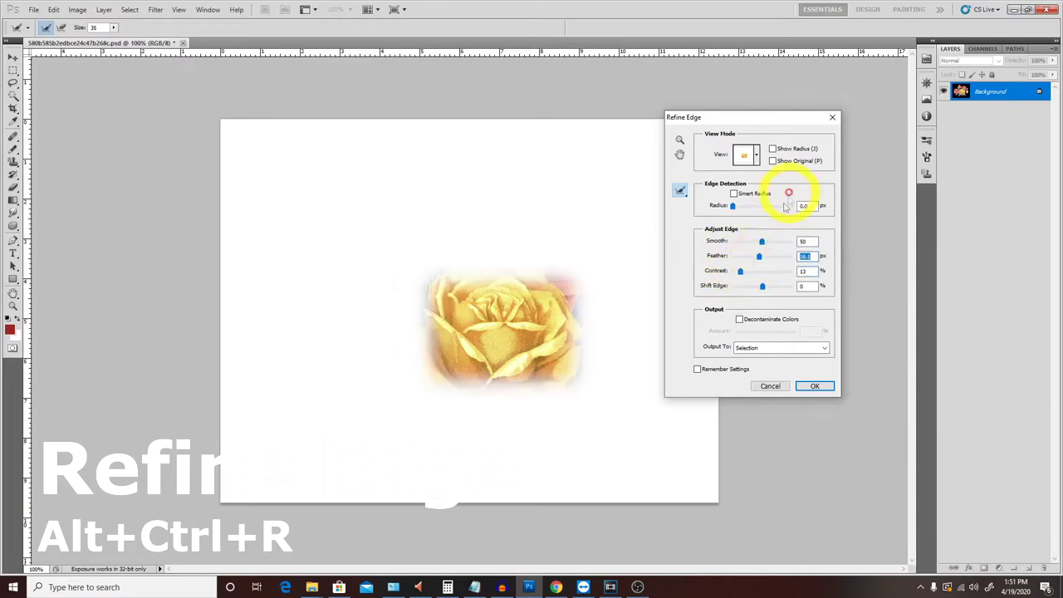
click(815, 386)
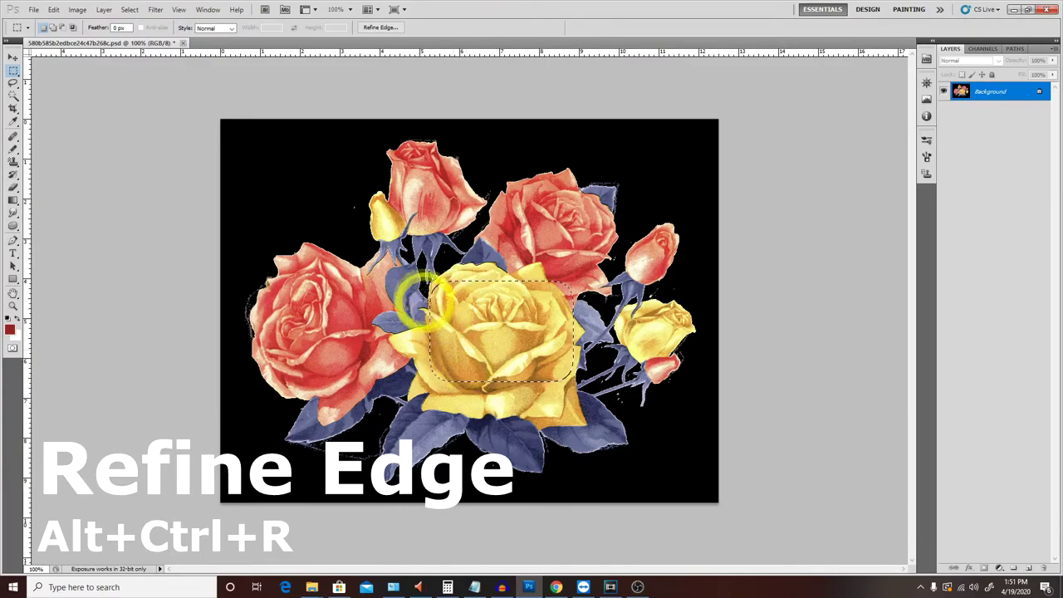
Step: Zoom to inspect the feathered selection, test moving the rose block, then step back
drag(424, 300, 449, 262)
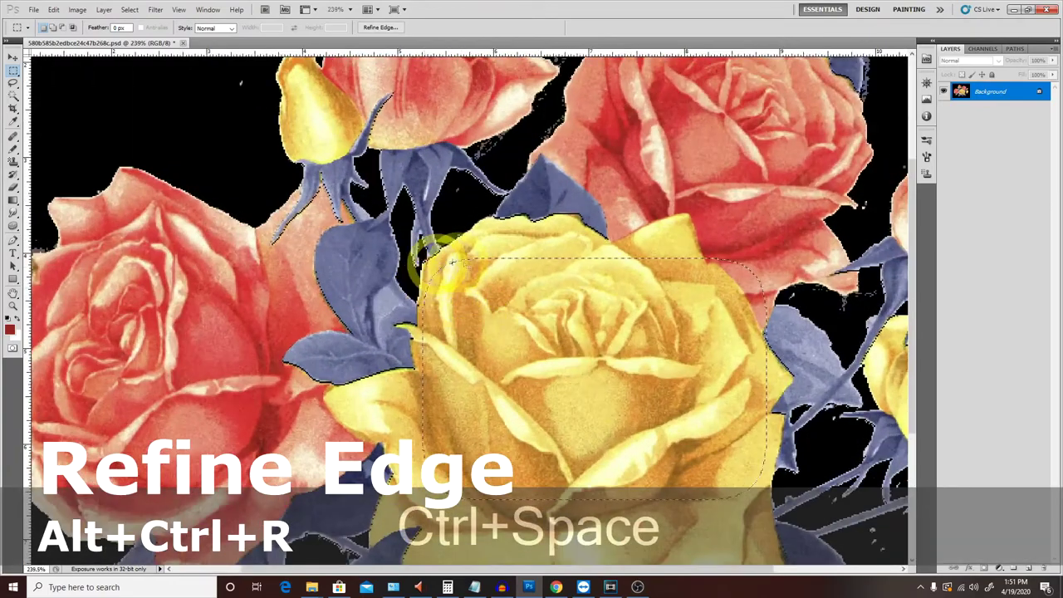
key(ctrl+KP_Subtract)
key(ctrl+KP_Subtract)
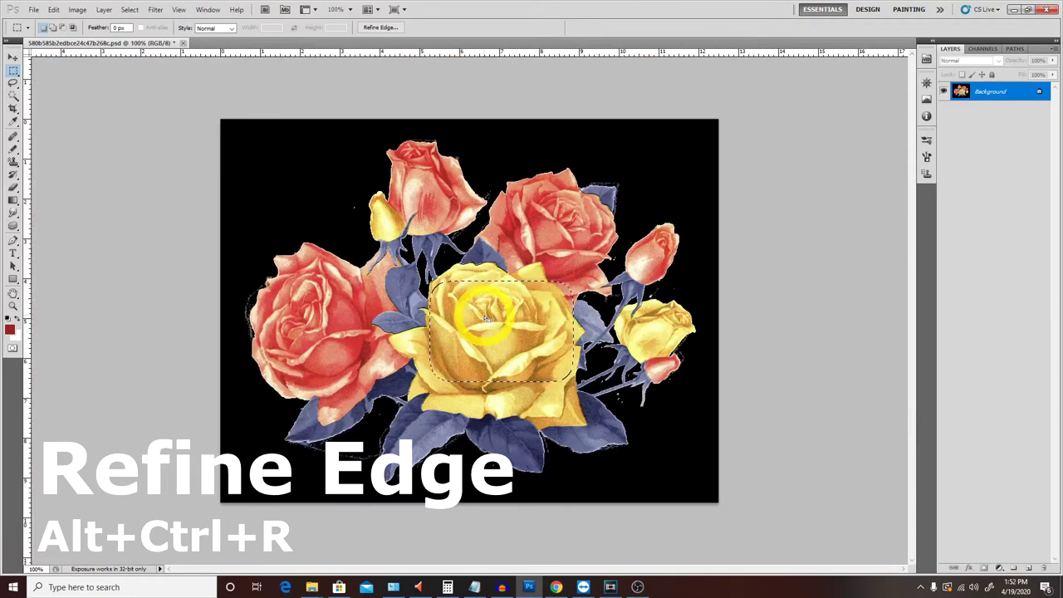
click(421, 297)
key(ctrl+z)
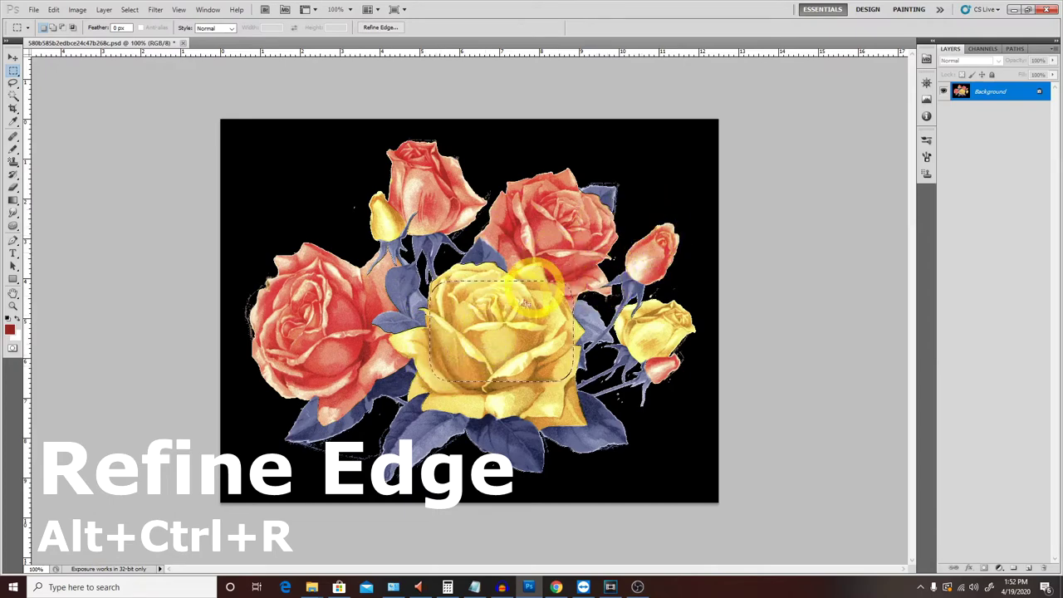
mouse_move(532, 324)
mouse_down()
mouse_move(386, 220)
mouse_move(380, 133)
mouse_up()
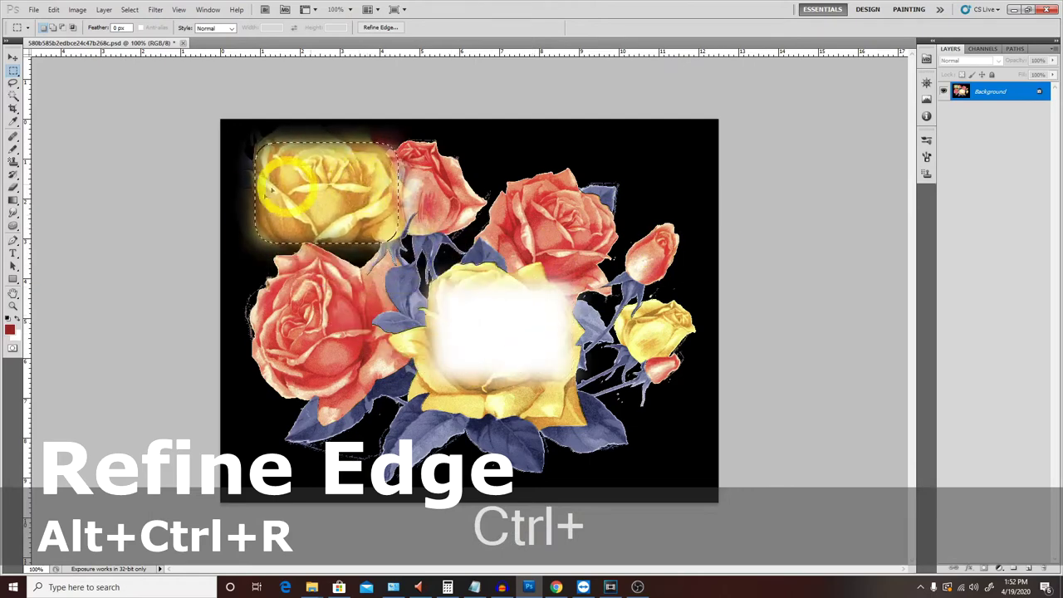
key(ctrl+d)
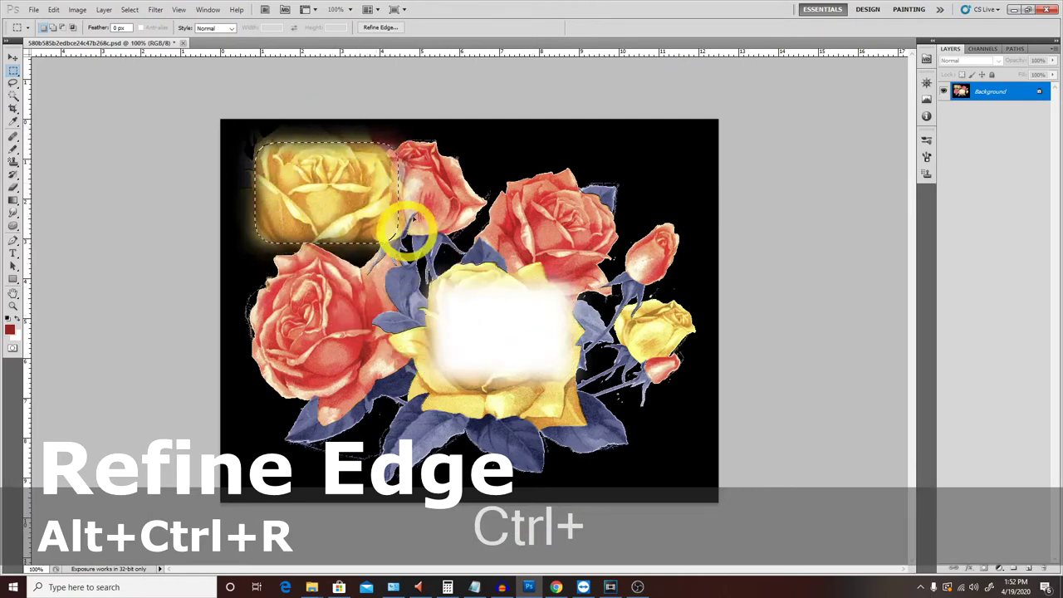
key(ctrl+shift+d)
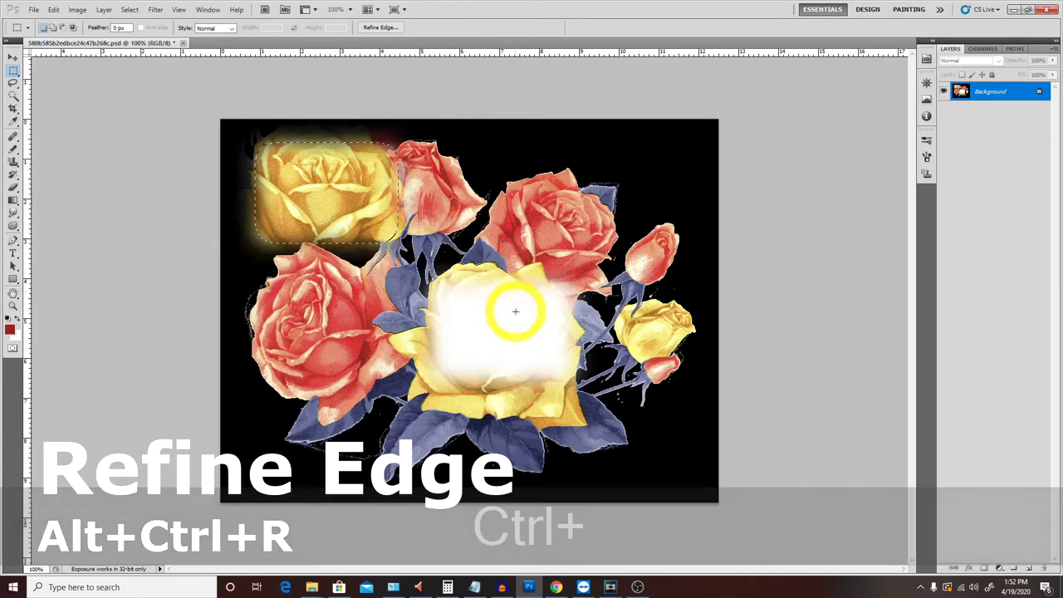
key(ctrl+alt+z)
key(ctrl+alt+z)
key(ctrl+alt+z)
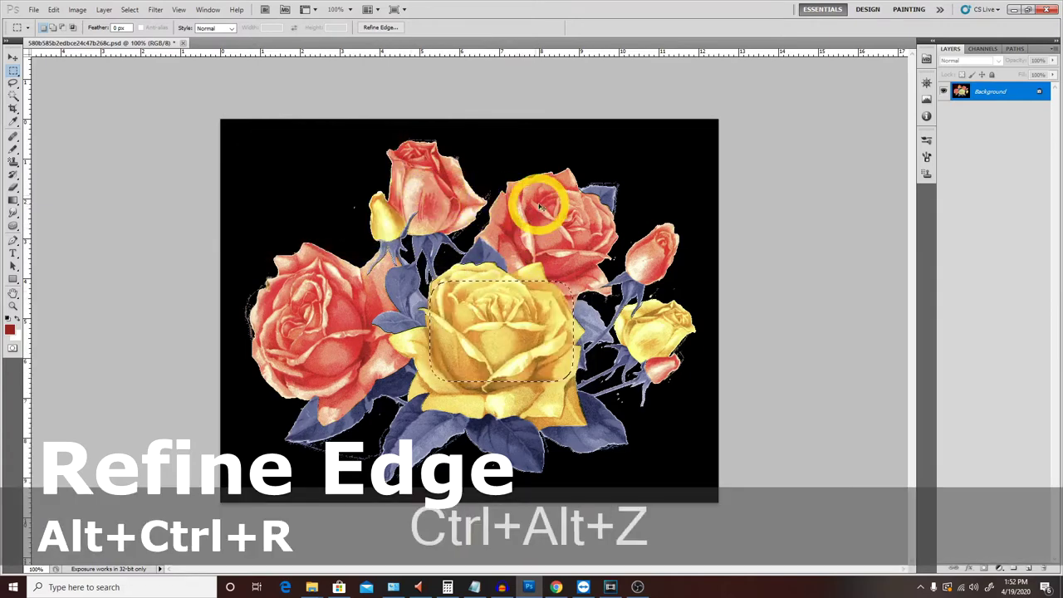
Step: Alt-drag a copy of the feathered rose to the top-left, then undo the copy
drag(515, 340, 337, 195)
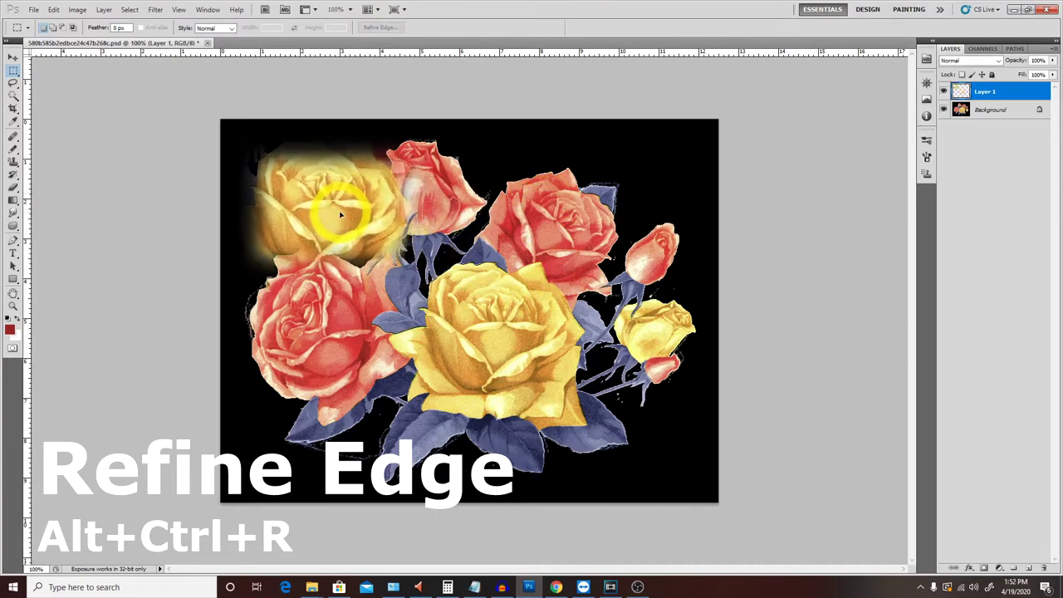
mouse_move(336, 199)
mouse_down()
mouse_move(662, 221)
mouse_move(386, 229)
mouse_up()
key(alt+z)
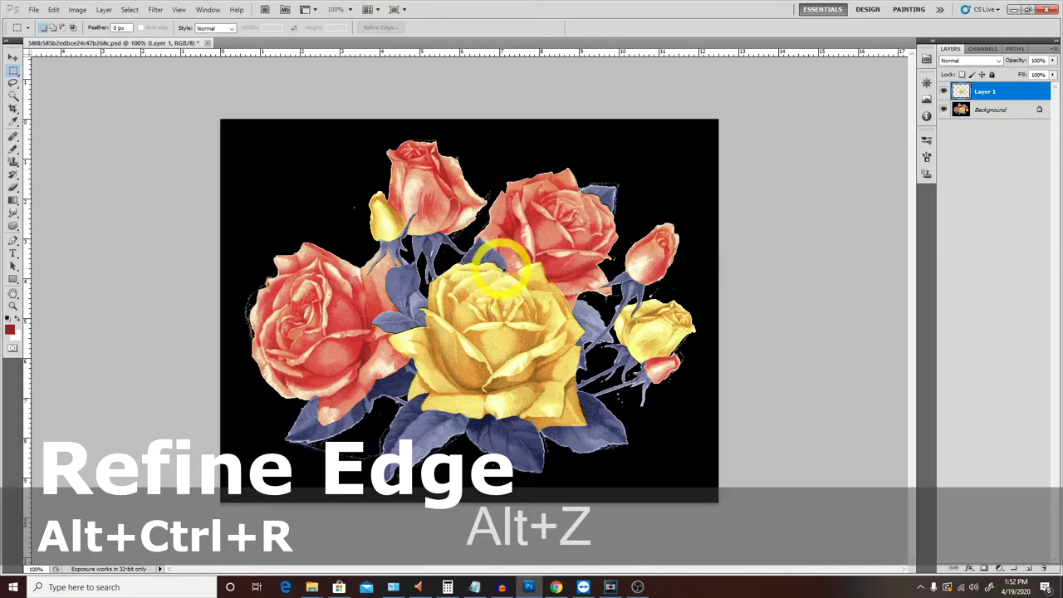
key(ctrl+alt+z)
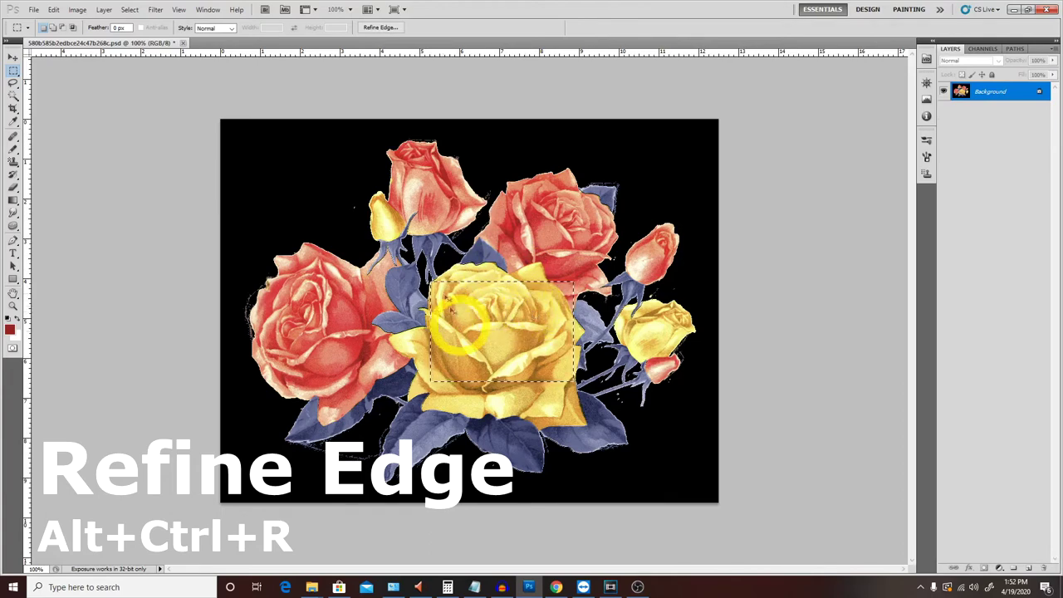
Step: Ctrl-drag the yellow-rose block to show its edge, undo it, and open Select > Modify
mouse_move(516, 336)
mouse_down()
mouse_move(354, 209)
mouse_move(379, 241)
mouse_move(324, 261)
mouse_up()
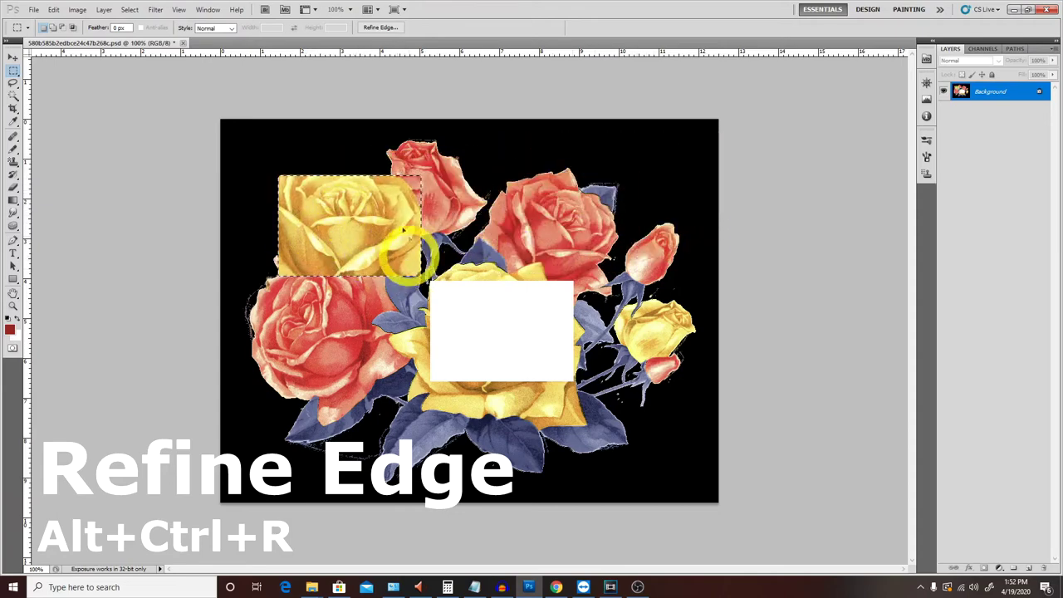
key(ctrl+alt+z)
key(ctrl+alt+z)
key(ctrl+alt+z)
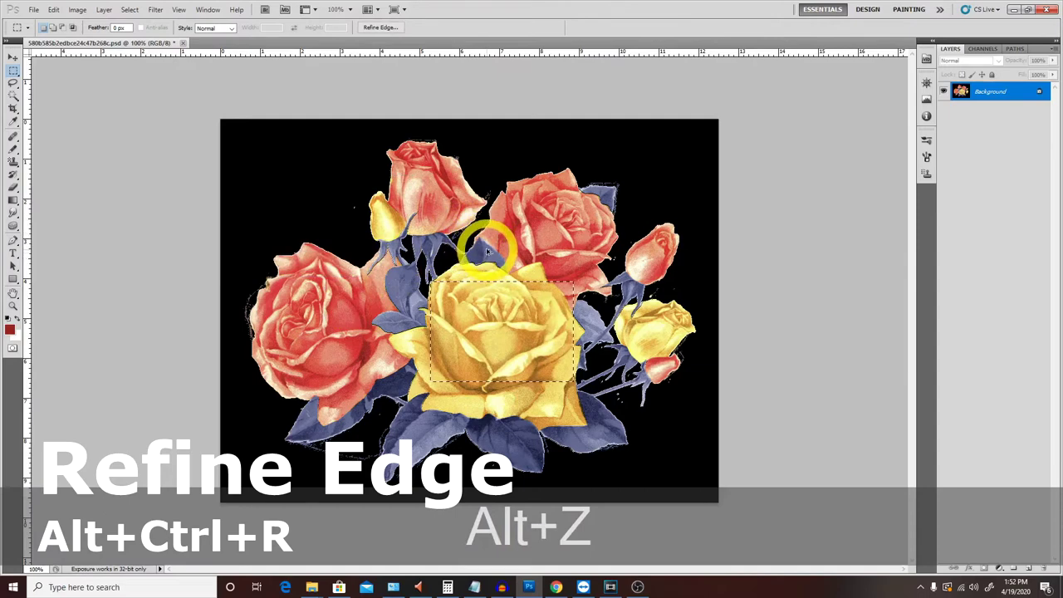
click(130, 9)
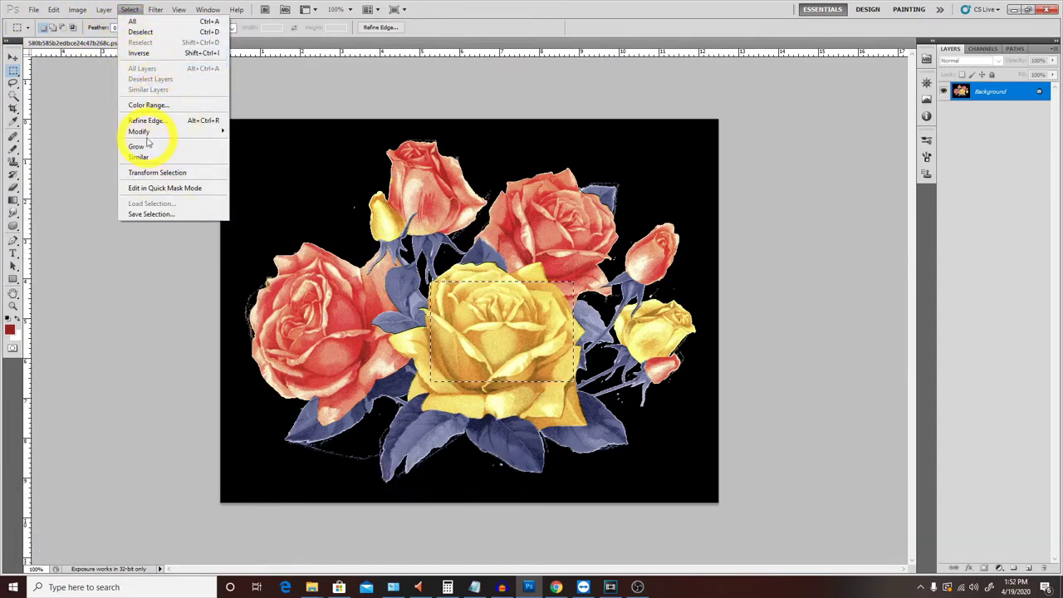
mouse_move(140, 131)
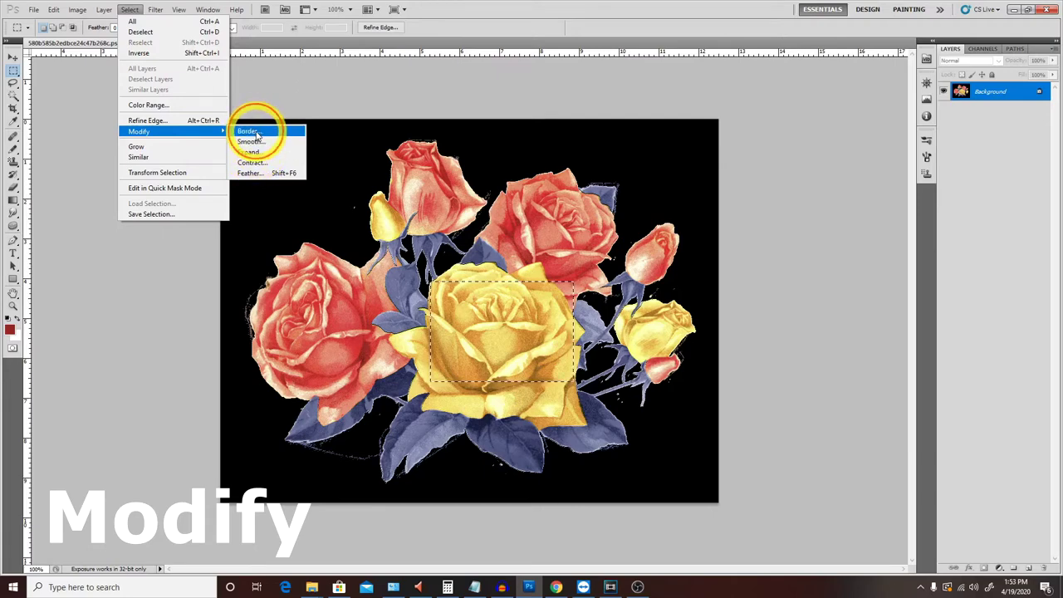
Step: Apply a 10-pixel Border to the yellow-rose selection and zoom in to inspect it
click(257, 134)
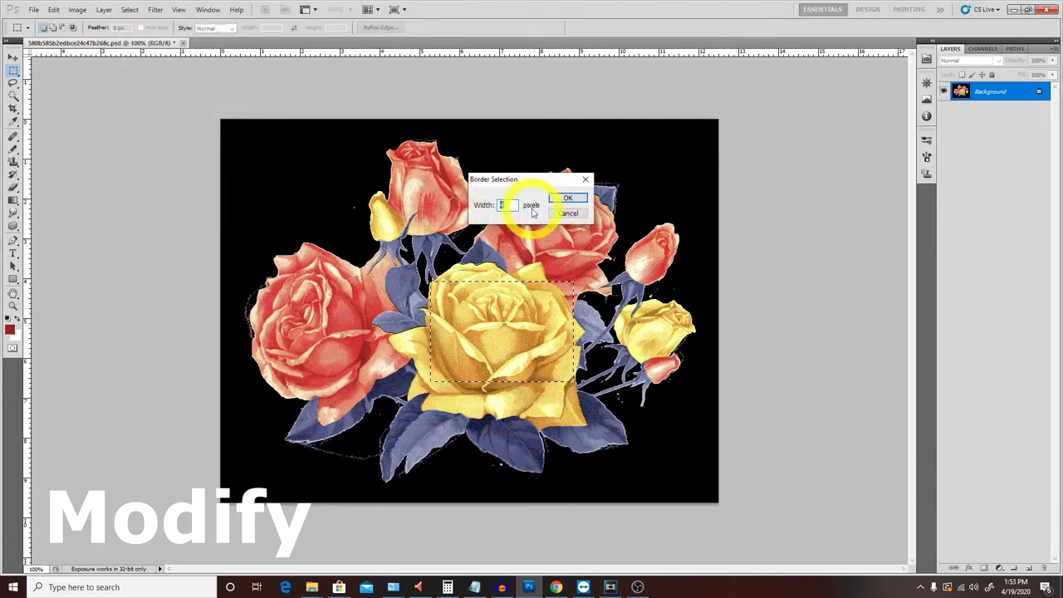
text(10)
click(575, 198)
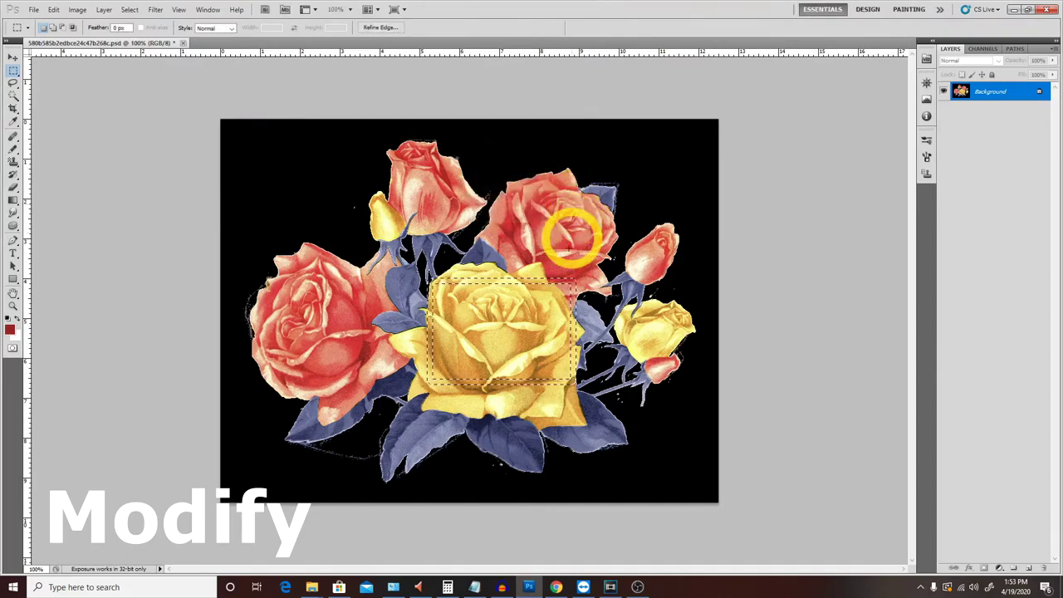
drag(585, 294, 646, 261)
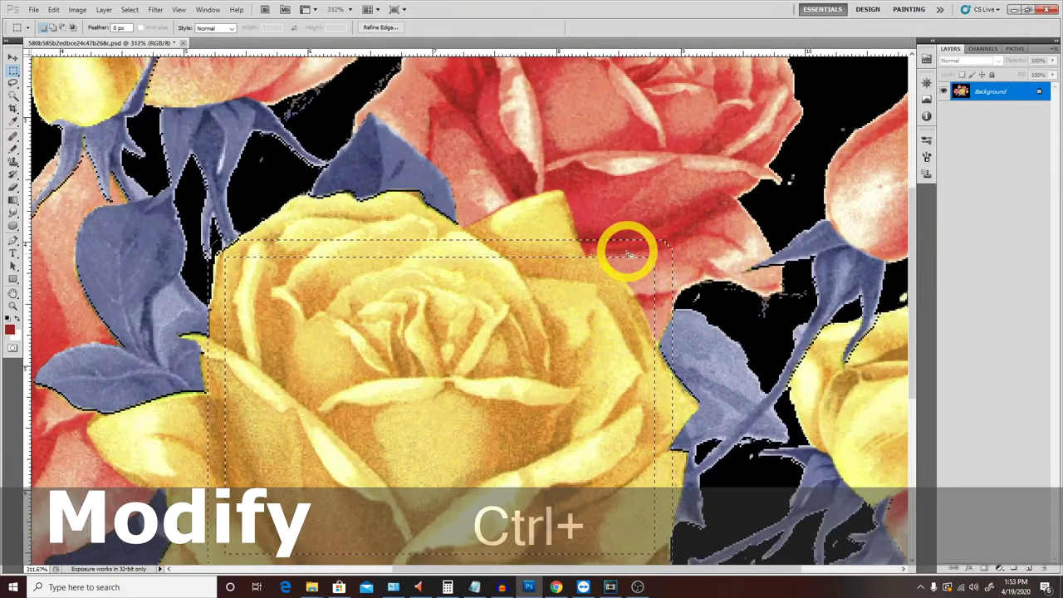
key(ctrl+minus)
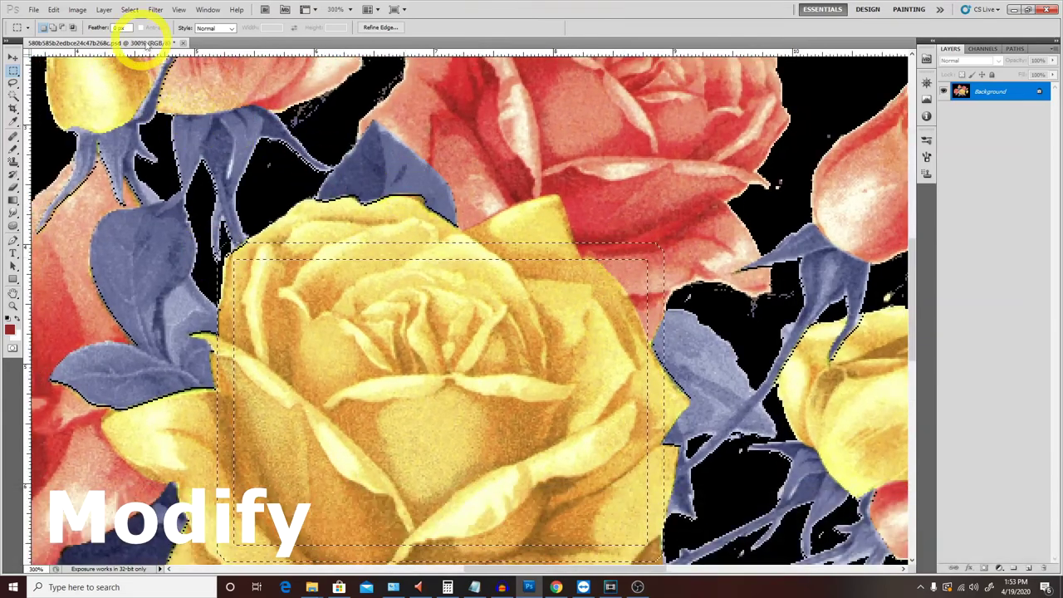
Step: Step back to remove the border and return to Select > Modify
key(ctrl+alt+shift+z)
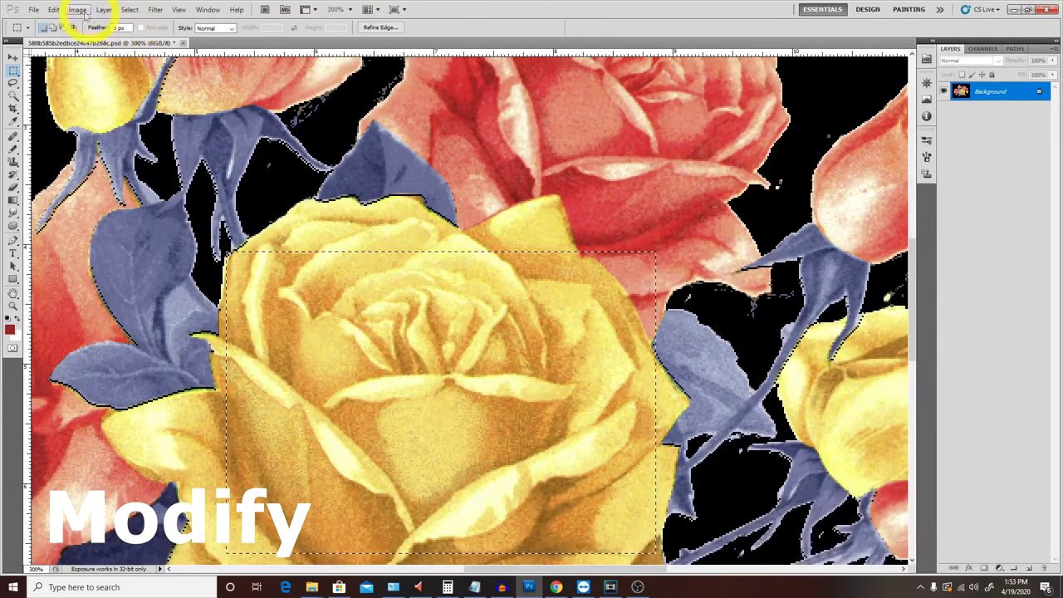
click(128, 9)
click(170, 107)
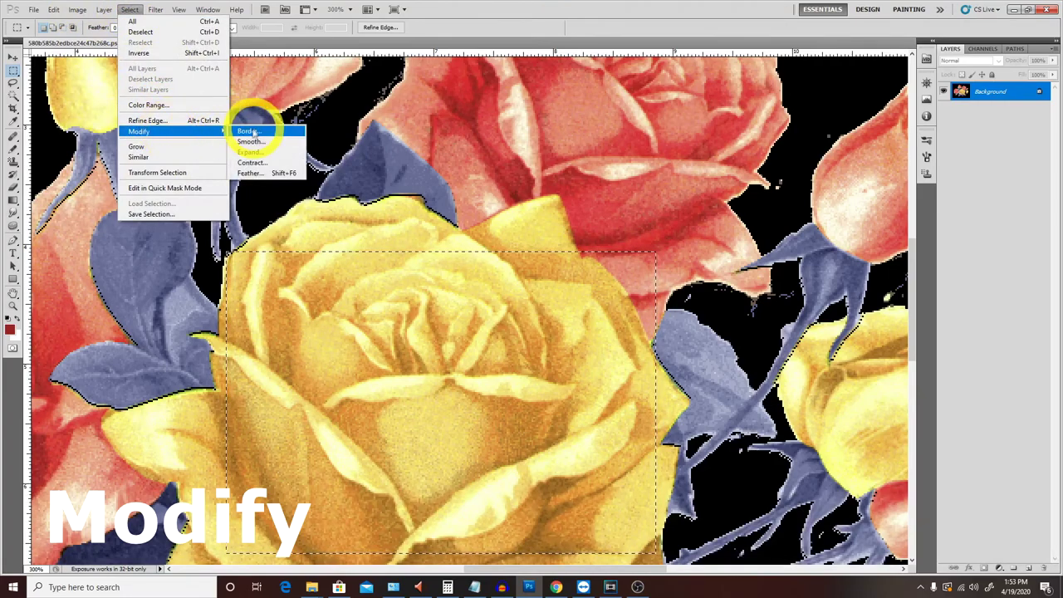
Step: Round the rose selection's corners with Smooth, then step back to square corners
click(255, 136)
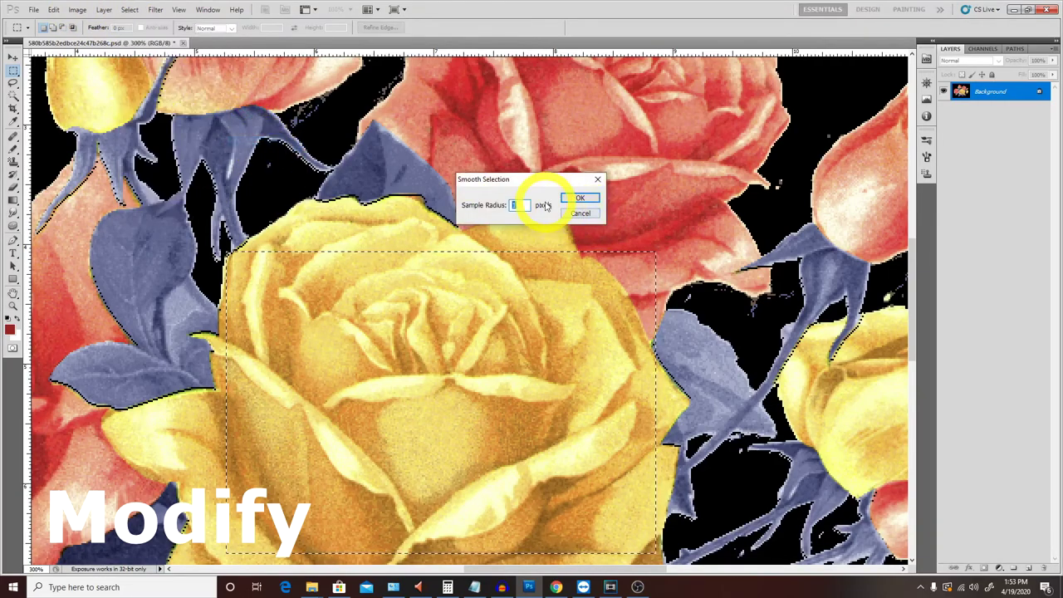
click(579, 198)
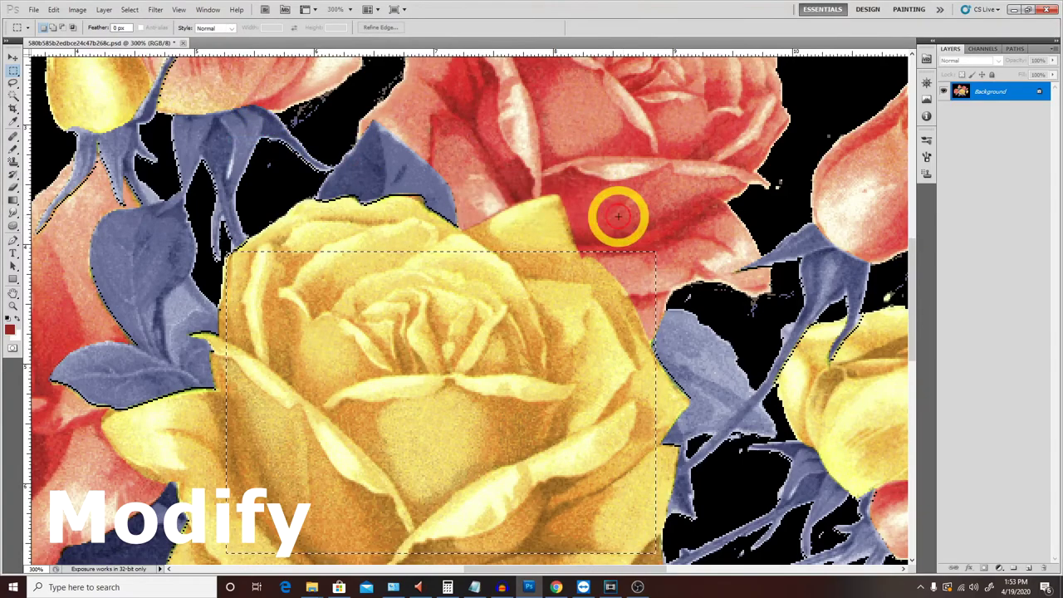
key(ctrl+alt+z)
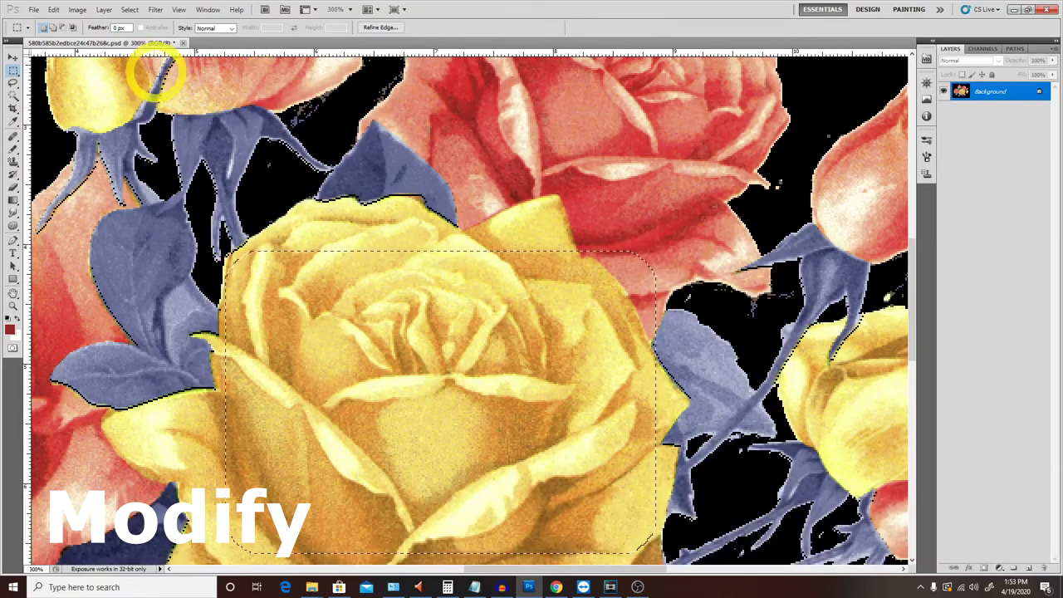
key(ctrl+alt+z)
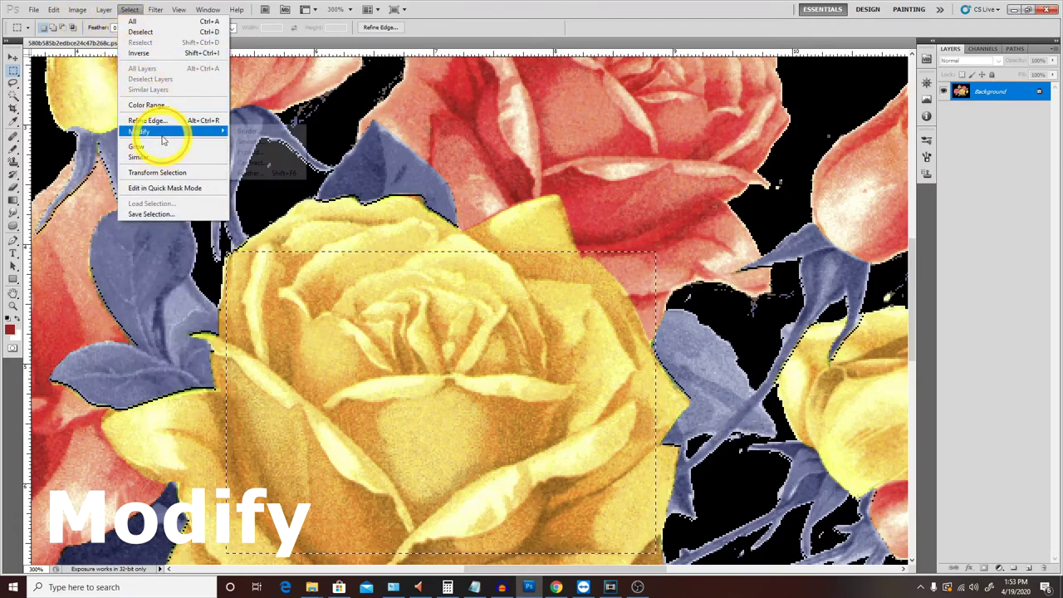
mouse_move(139, 131)
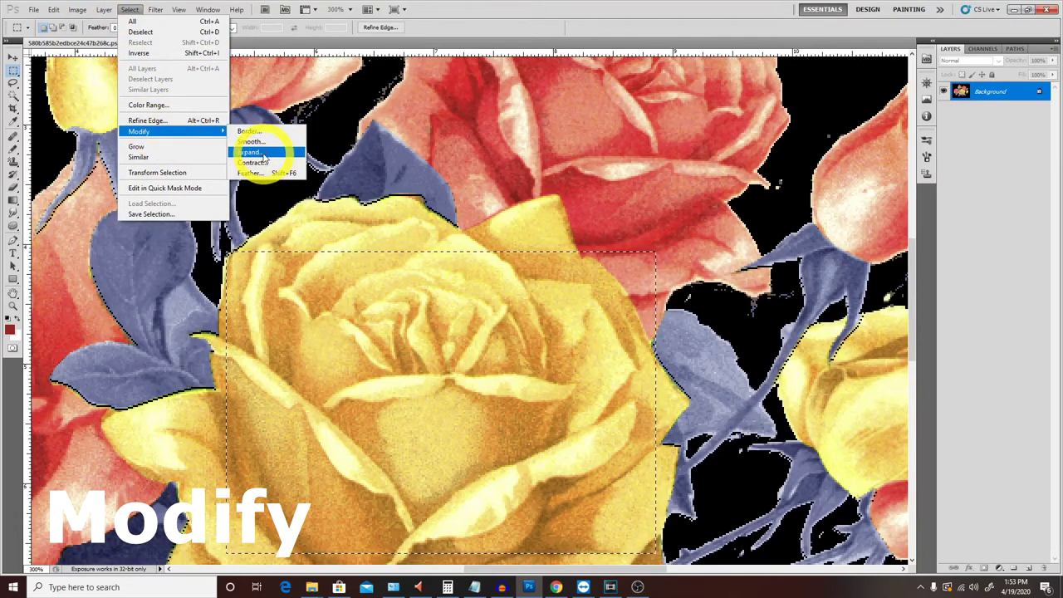
Step: Expand the yellow-rose selection by 50 pixels, then undo the expansion
click(265, 153)
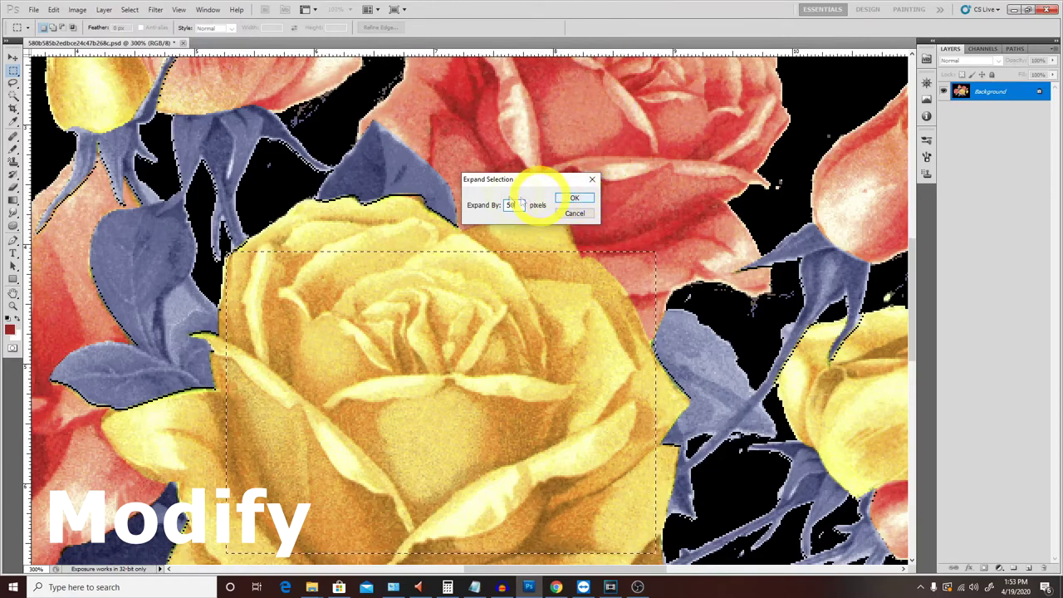
text(50)
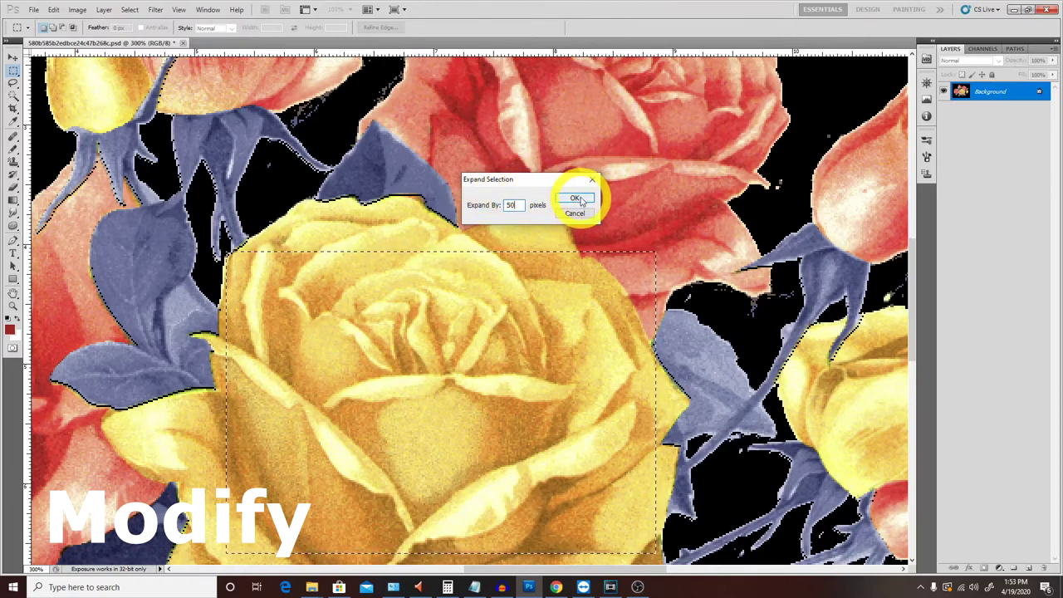
click(579, 202)
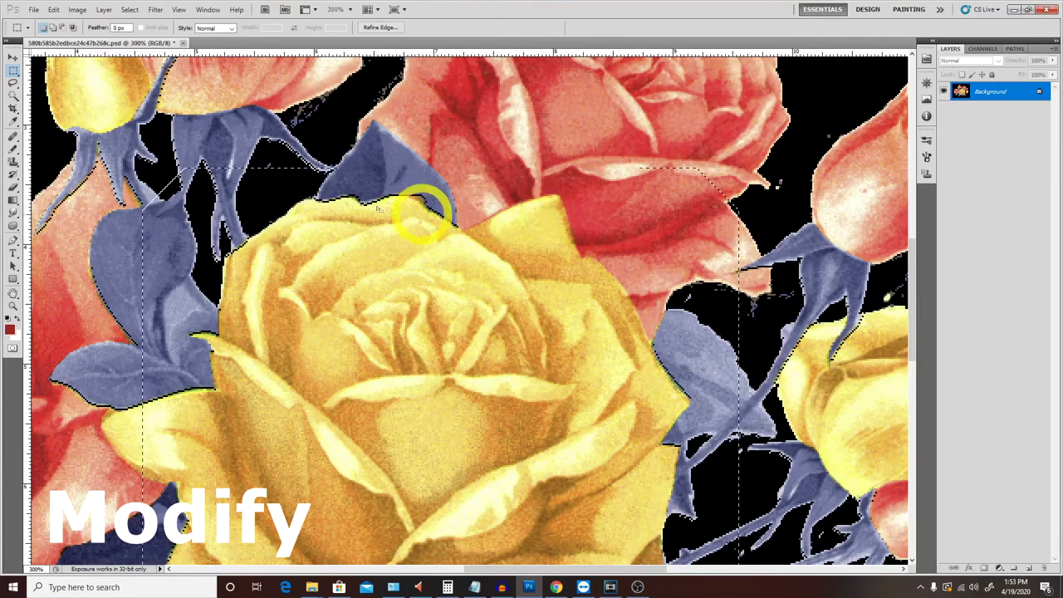
key(ctrl+alt+z)
key(shift+z)
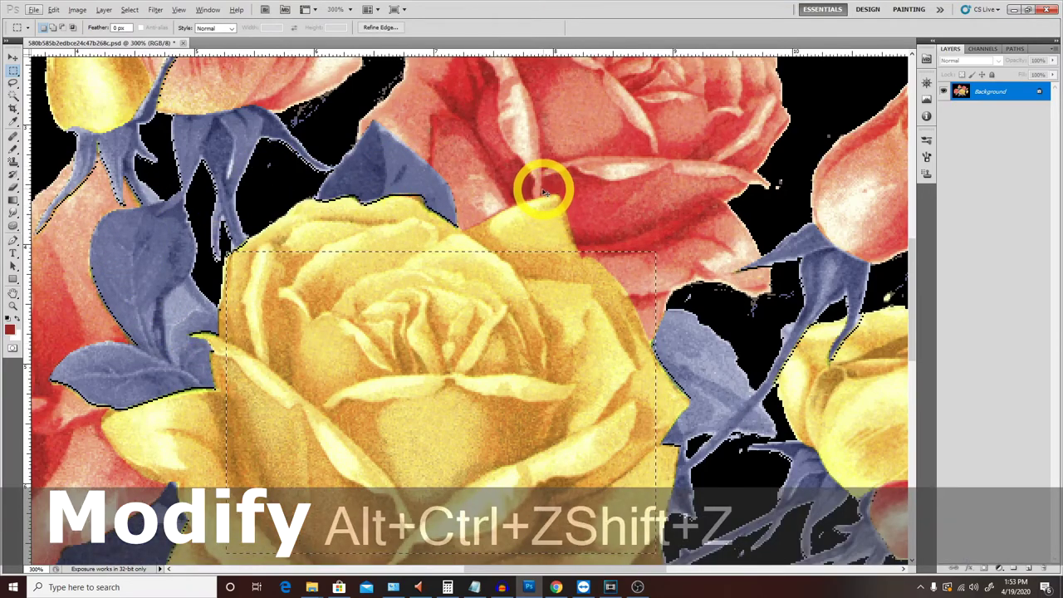
key(ctrl+alt+z)
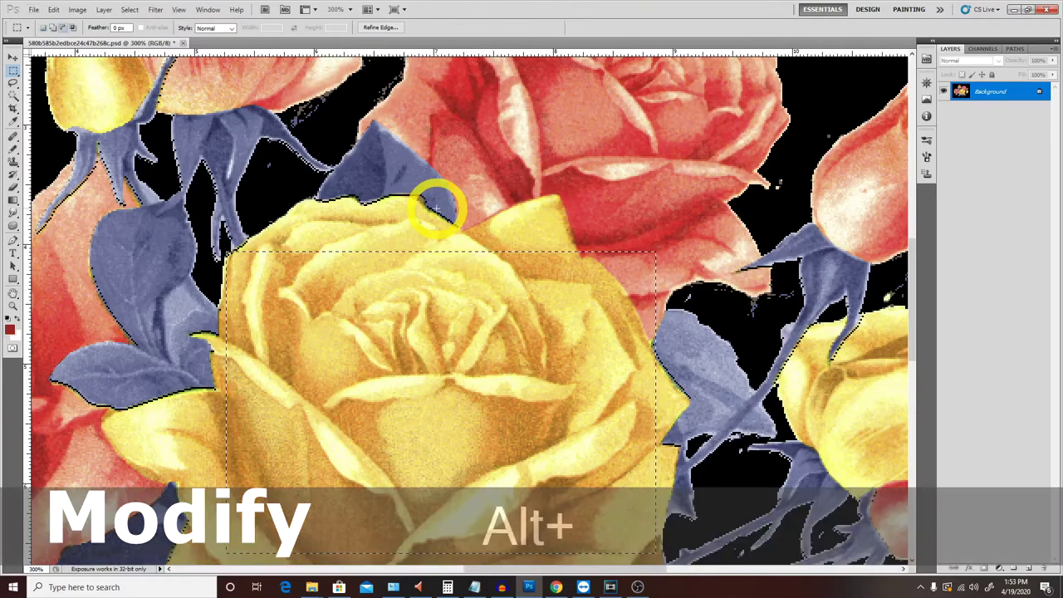
Step: Expand the yellow-rose selection by 50 pixels again with Modify > Expand
key(alt+i)
click(130, 9)
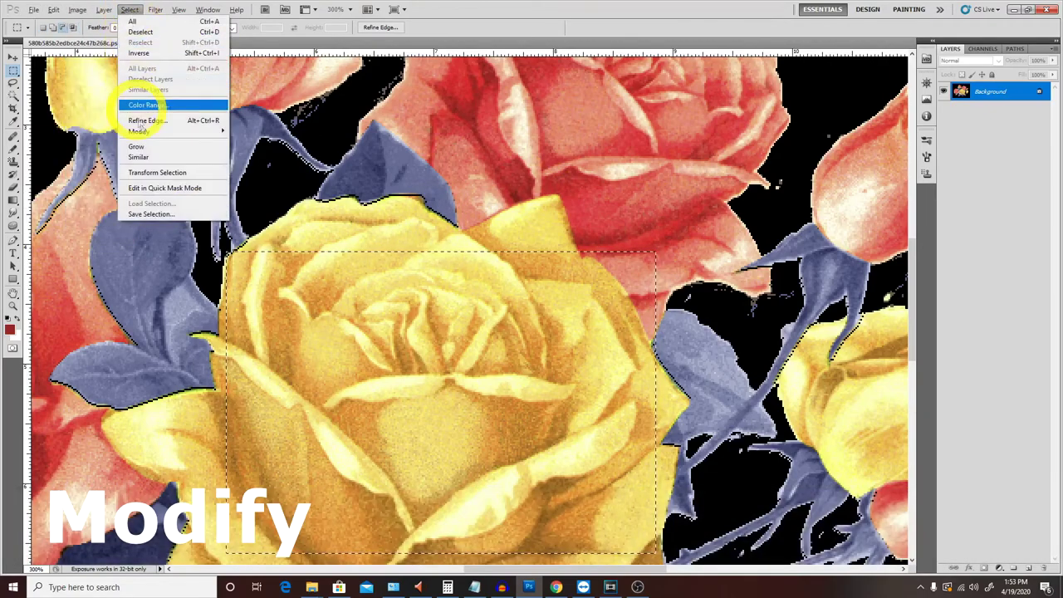
mouse_move(138, 131)
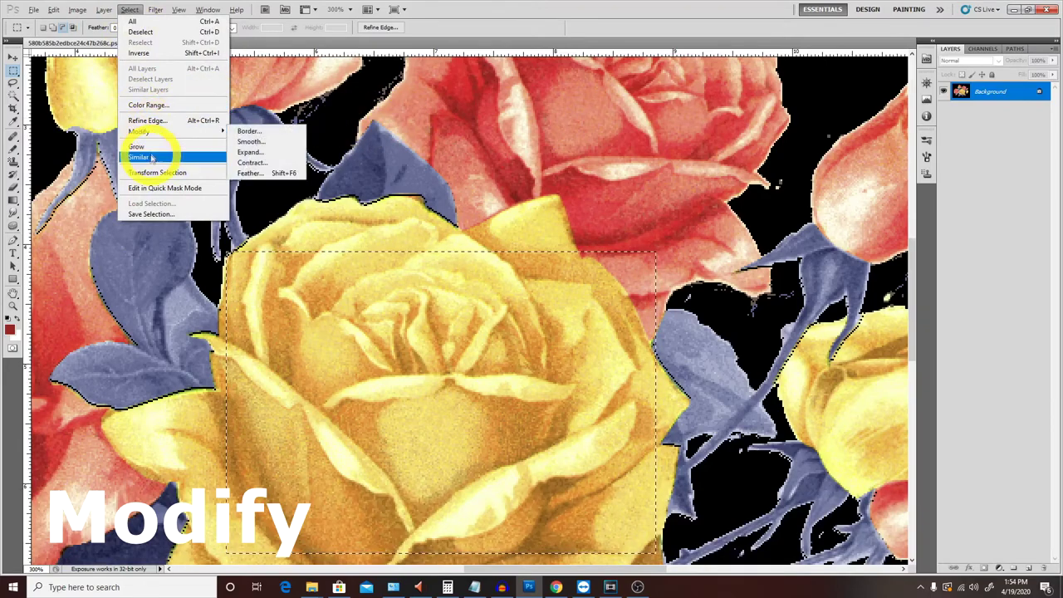
click(252, 153)
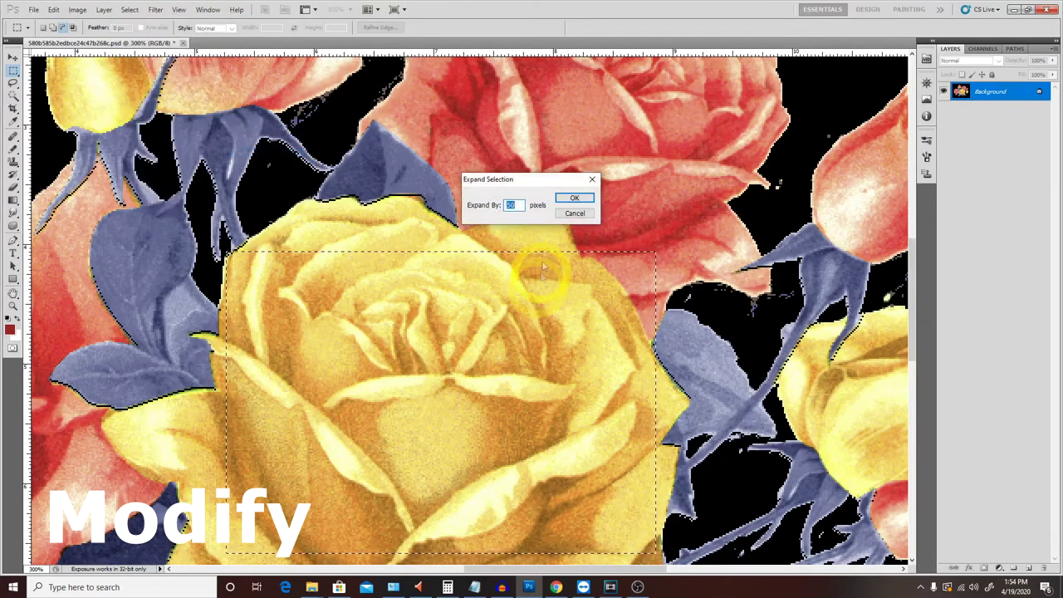
click(573, 200)
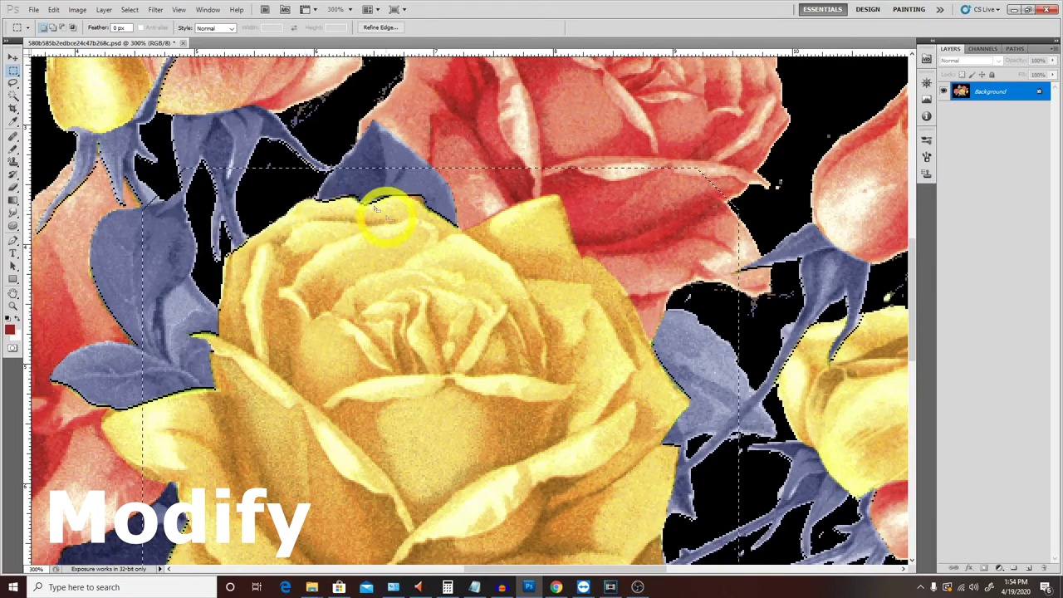
Step: Undo the 50-pixel expansion, try a 10-pixel Contract, and undo that too
key(ctrl+alt+z)
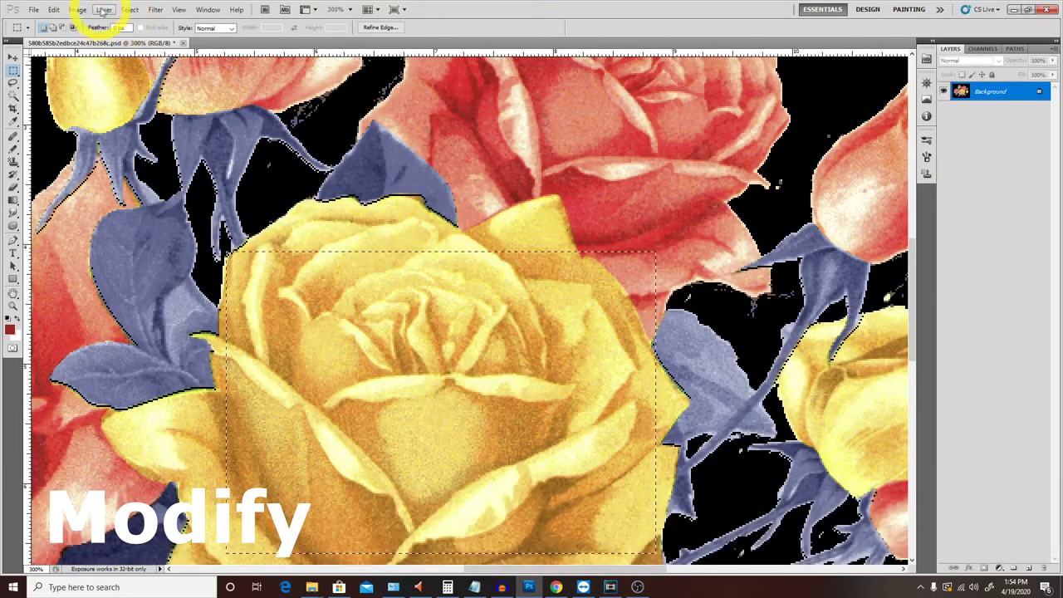
click(130, 9)
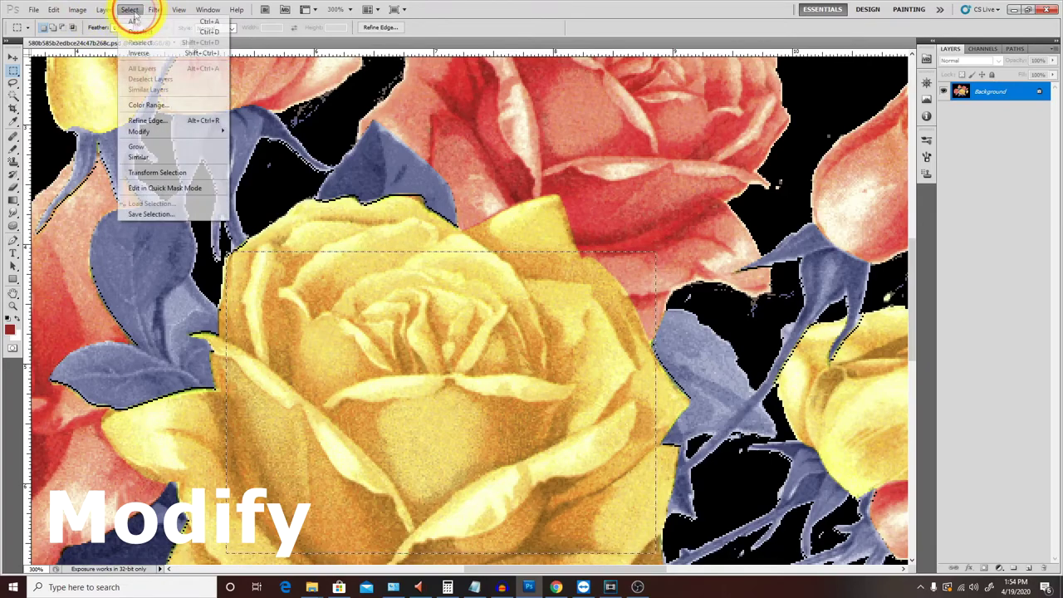
click(221, 133)
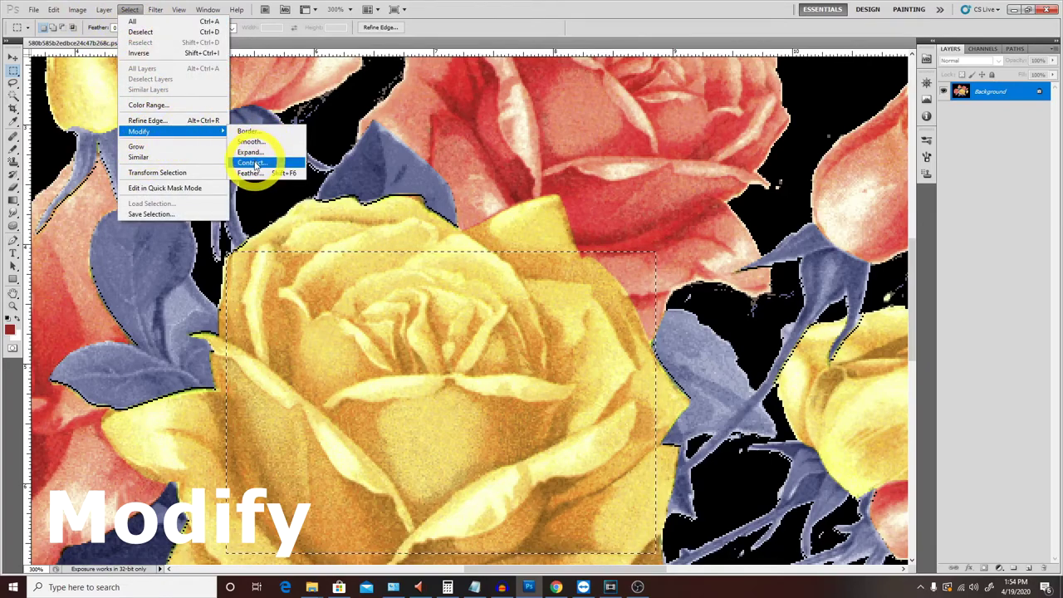
click(257, 163)
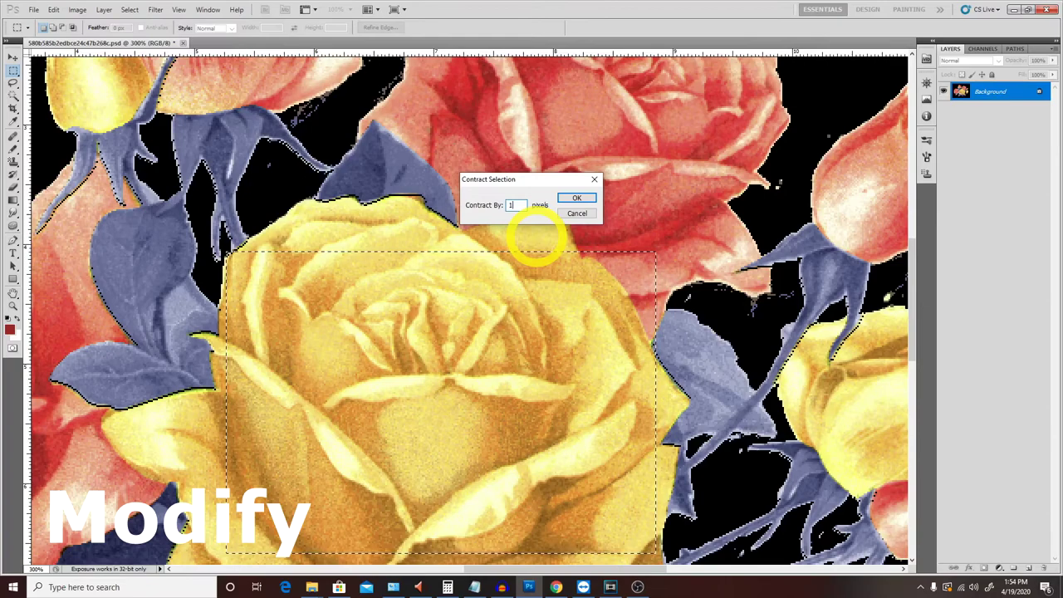
click(576, 200)
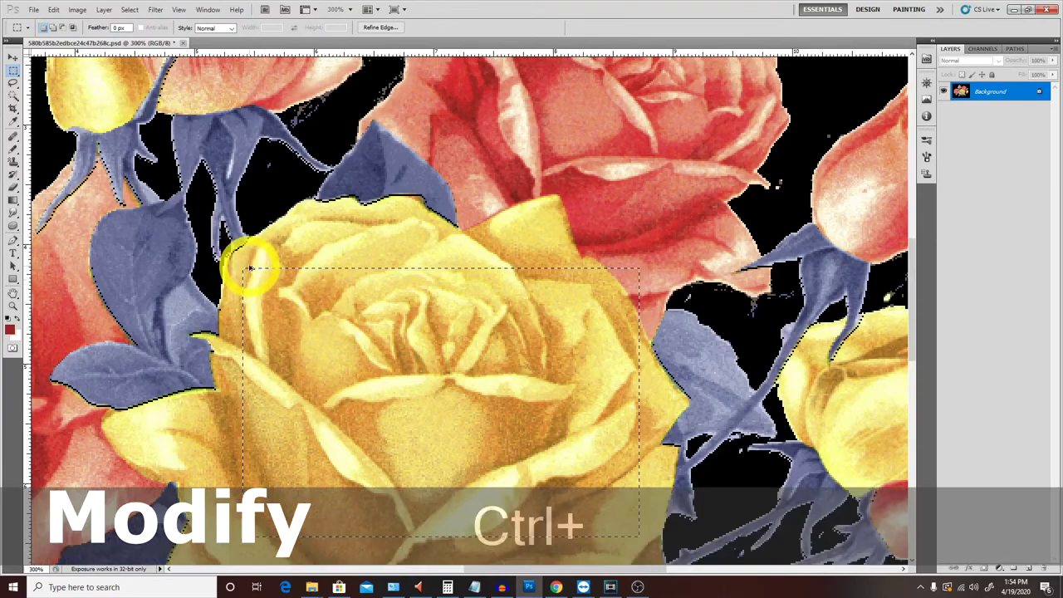
key(ctrl+alt+z)
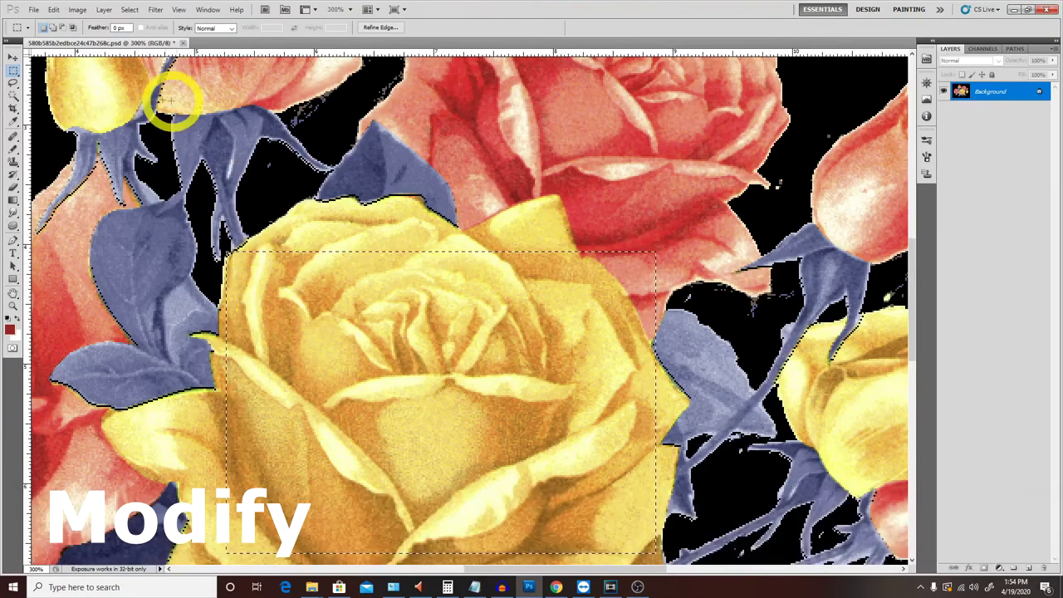
click(131, 10)
mouse_move(138, 131)
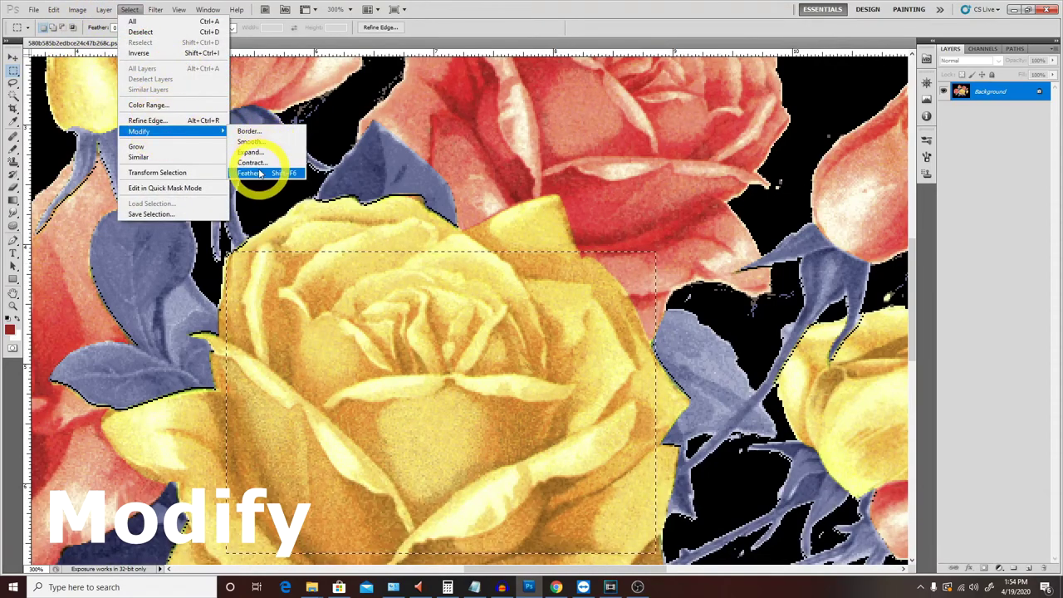
Step: Feather the rose selection by 50 pixels and zoom out to the whole bouquet
click(264, 174)
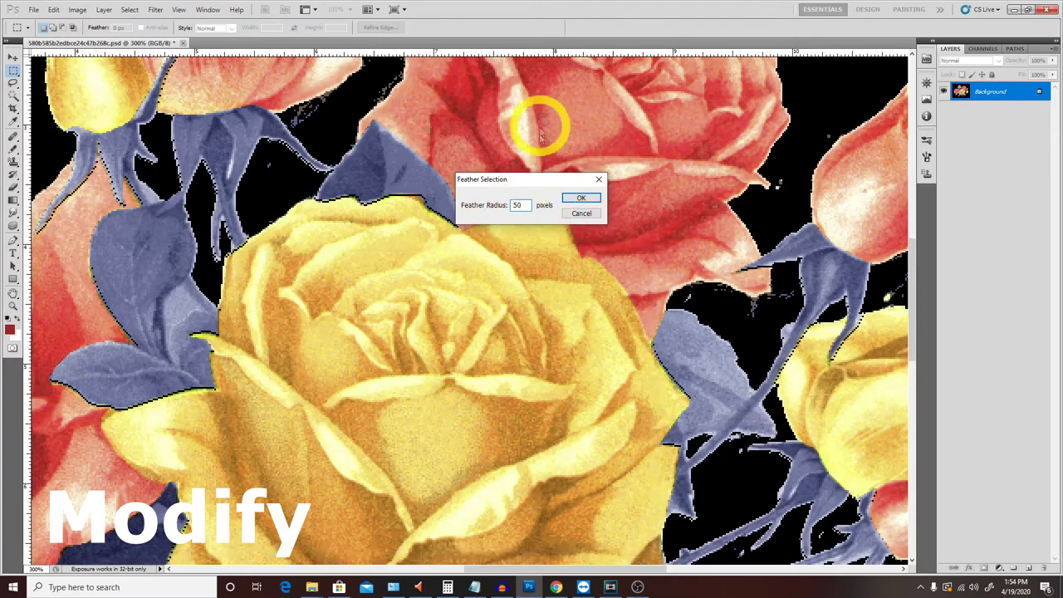
click(579, 196)
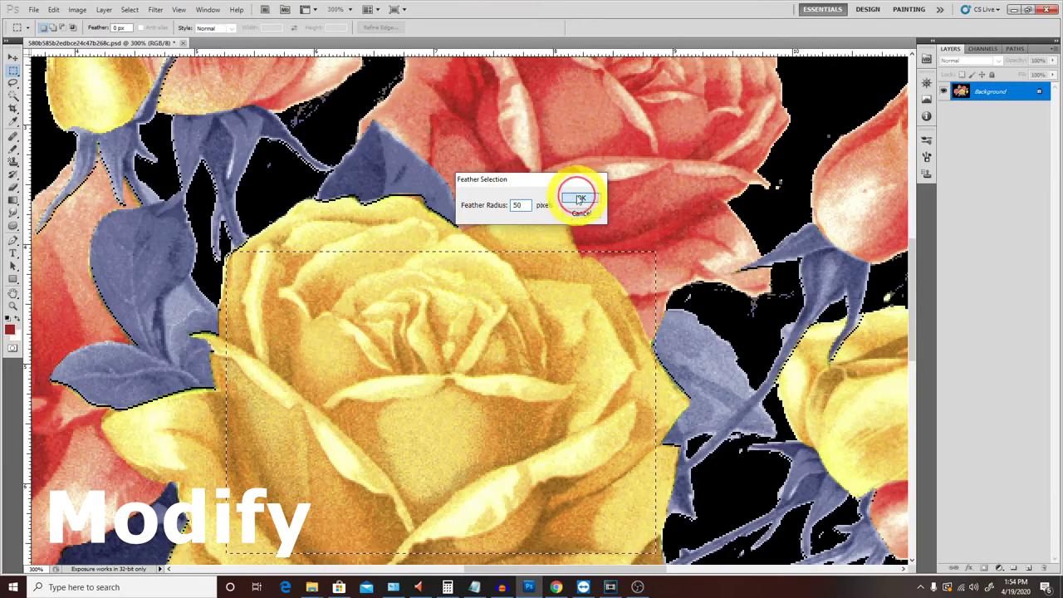
key(ctrl+minus)
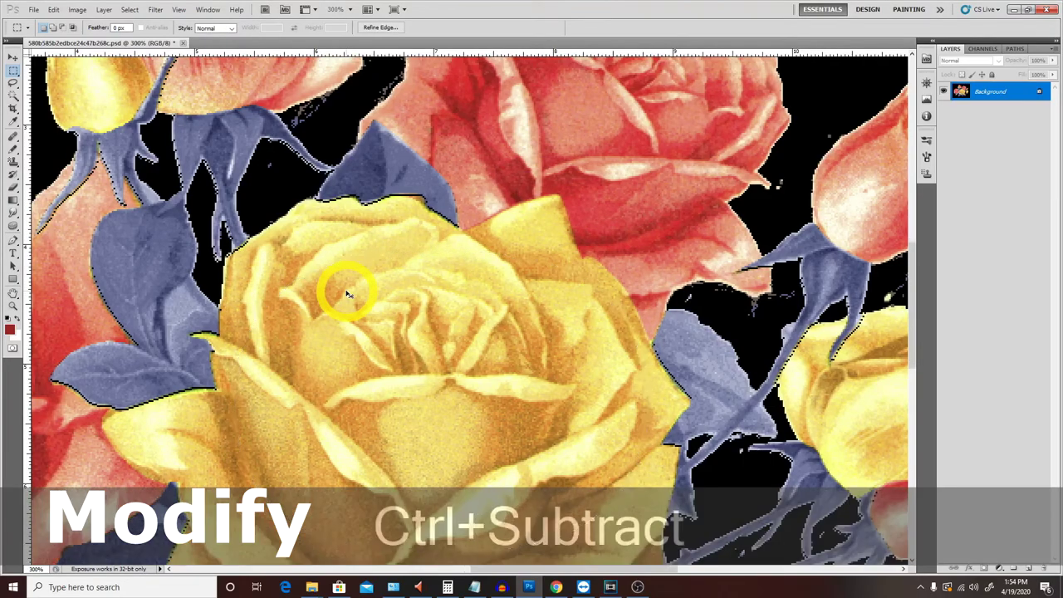
key(ctrl+minus)
key(ctrl+minus)
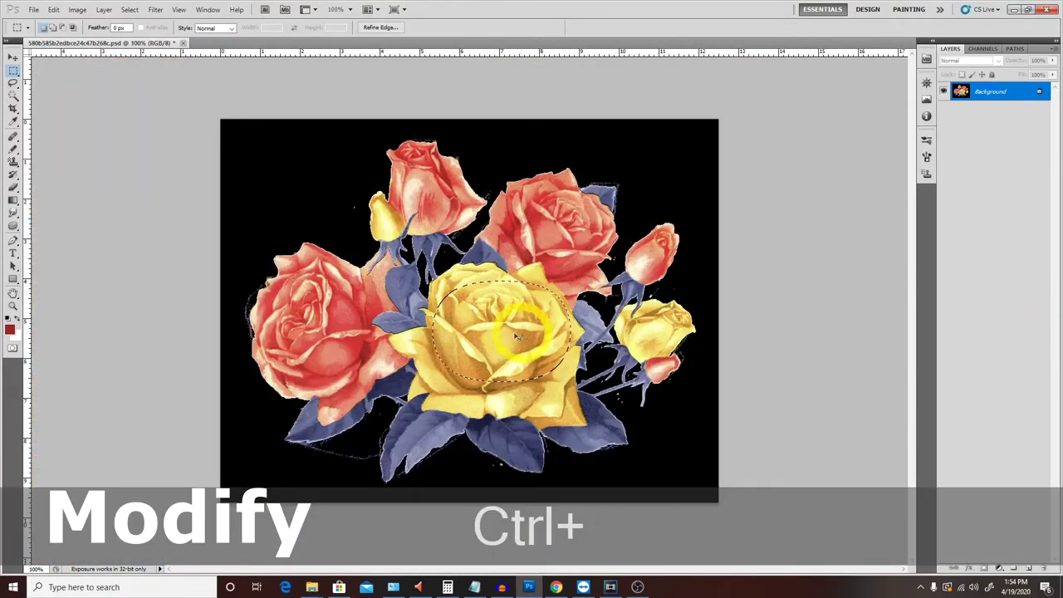
Step: Test-drag the feathered rose section to three spots, undoing each move
drag(515, 336, 533, 314)
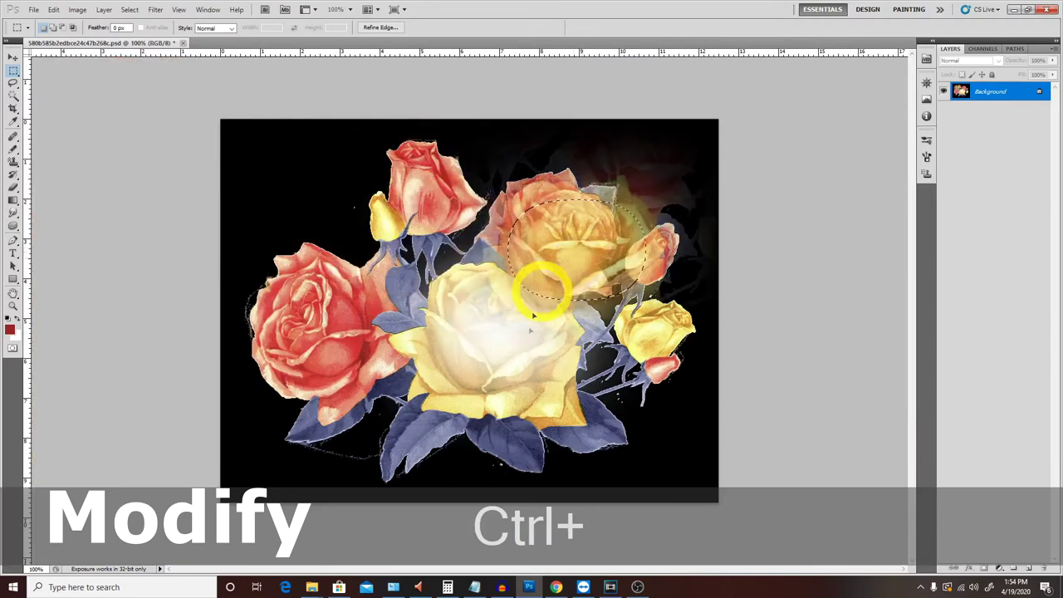
key(ctrl+alt+z)
mouse_move(498, 344)
mouse_down()
mouse_move(392, 249)
mouse_move(558, 187)
mouse_move(582, 194)
mouse_up()
key(ctrl+alt+z)
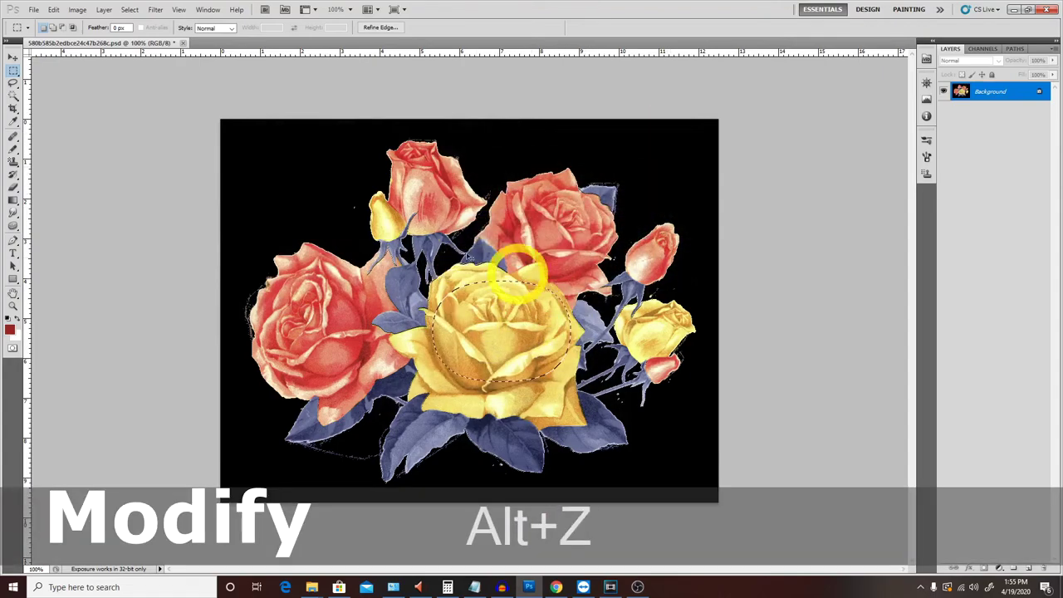
mouse_move(515, 339)
mouse_down()
mouse_move(601, 201)
mouse_move(589, 285)
mouse_up()
key(ctrl+alt+z)
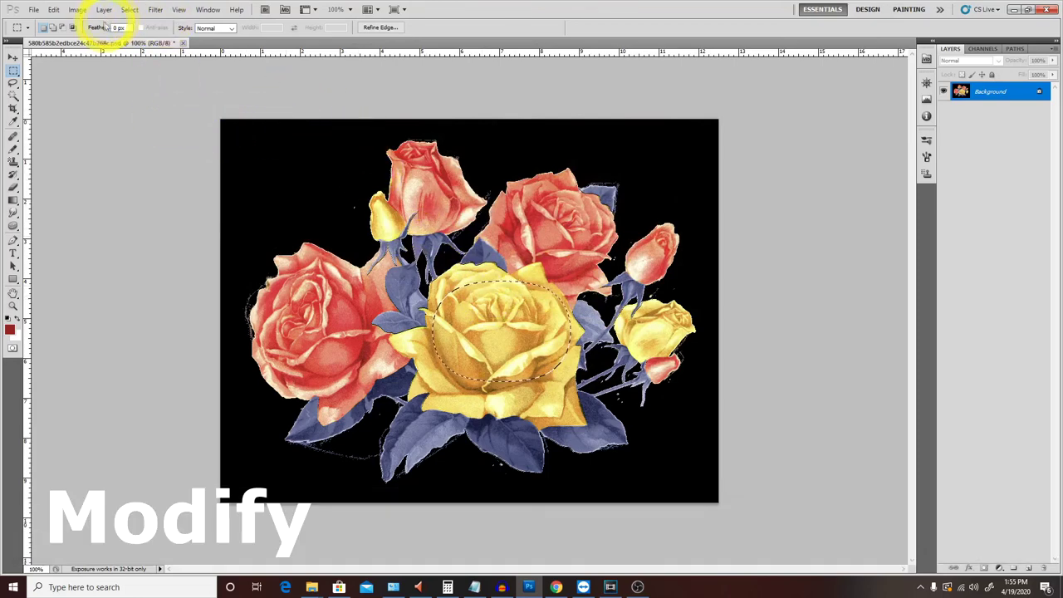
Step: Undo the feather, then try transforming the selection outline and cancel it
click(130, 9)
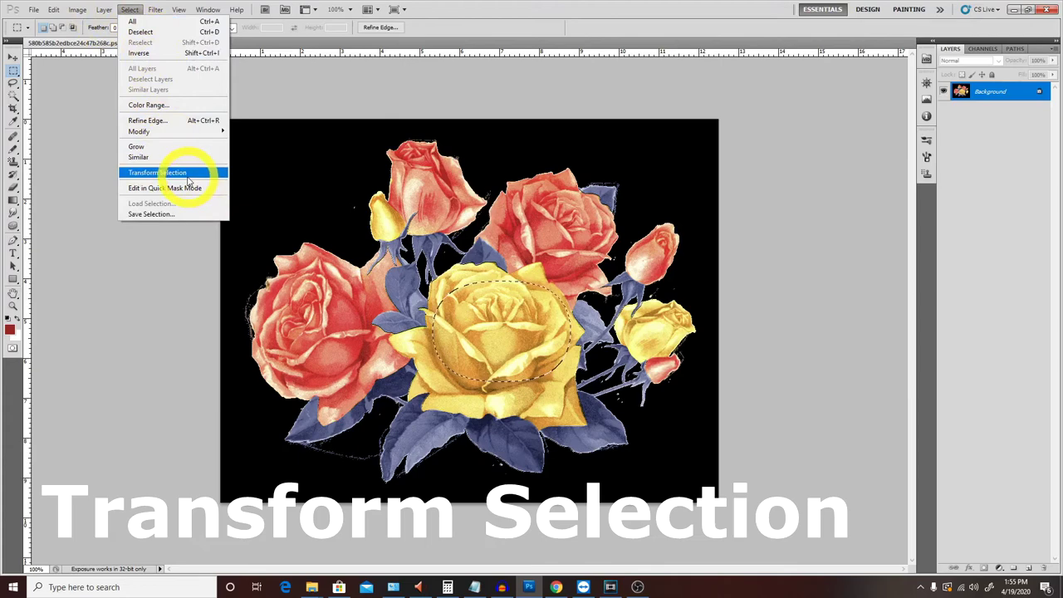
click(218, 172)
key(ctrl+alt+z)
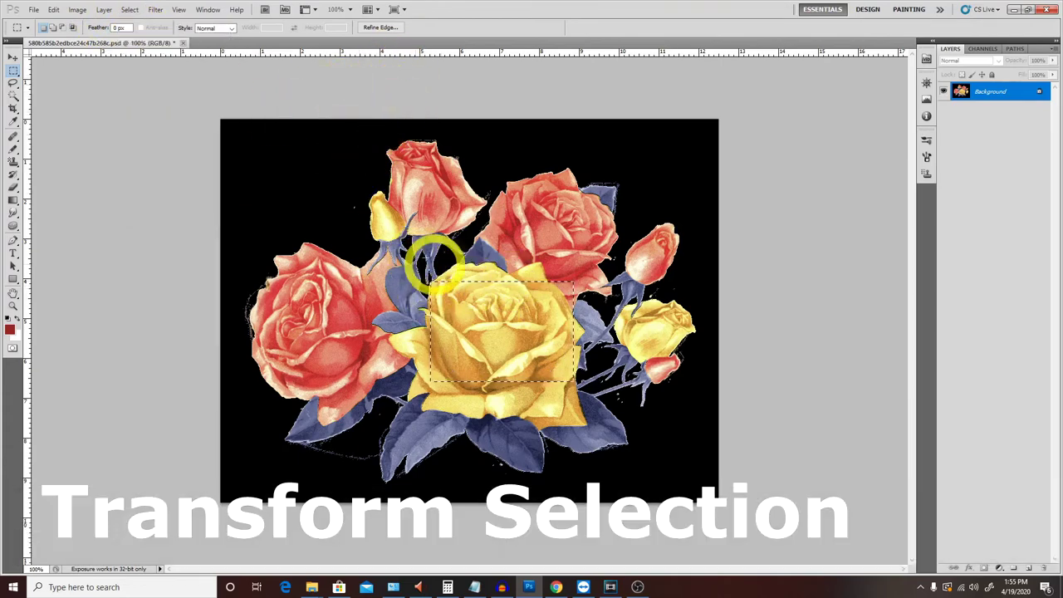
click(131, 10)
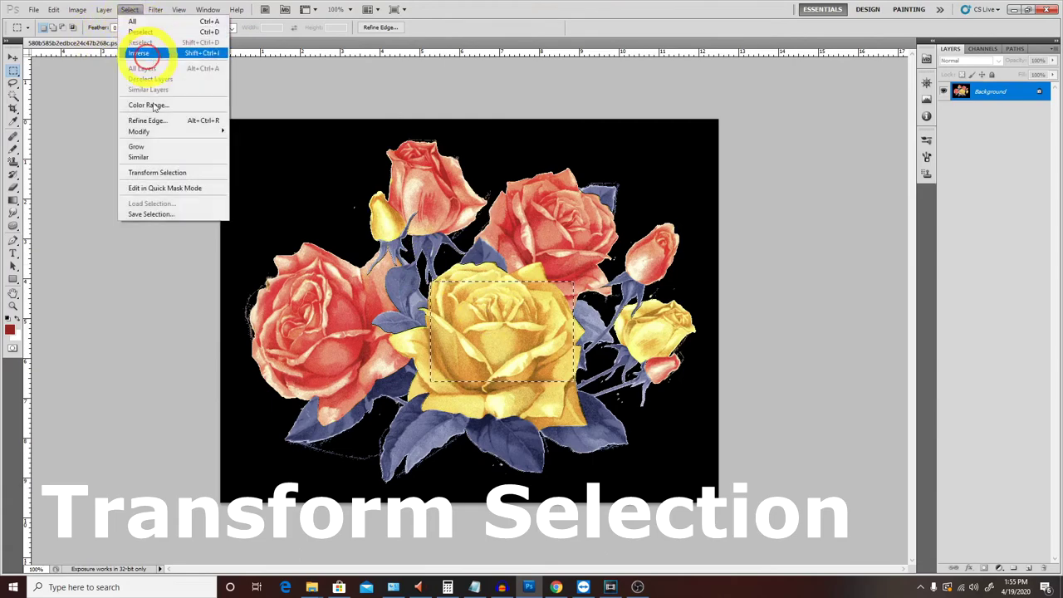
click(161, 174)
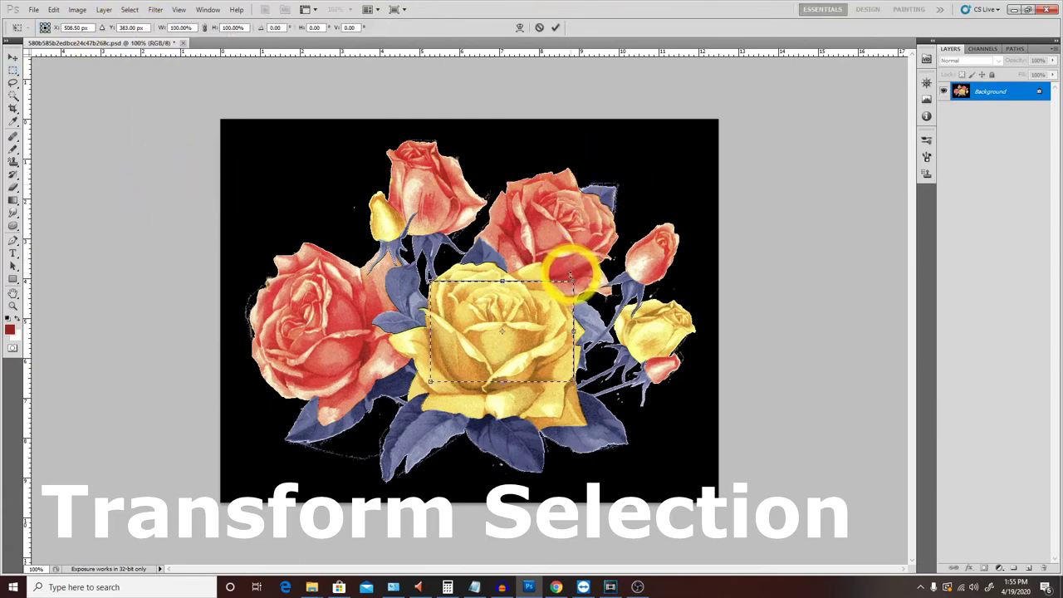
mouse_move(573, 281)
mouse_down()
mouse_move(689, 273)
mouse_move(593, 214)
mouse_move(506, 209)
mouse_up()
mouse_move(527, 290)
mouse_down()
mouse_move(667, 274)
mouse_move(678, 284)
mouse_up()
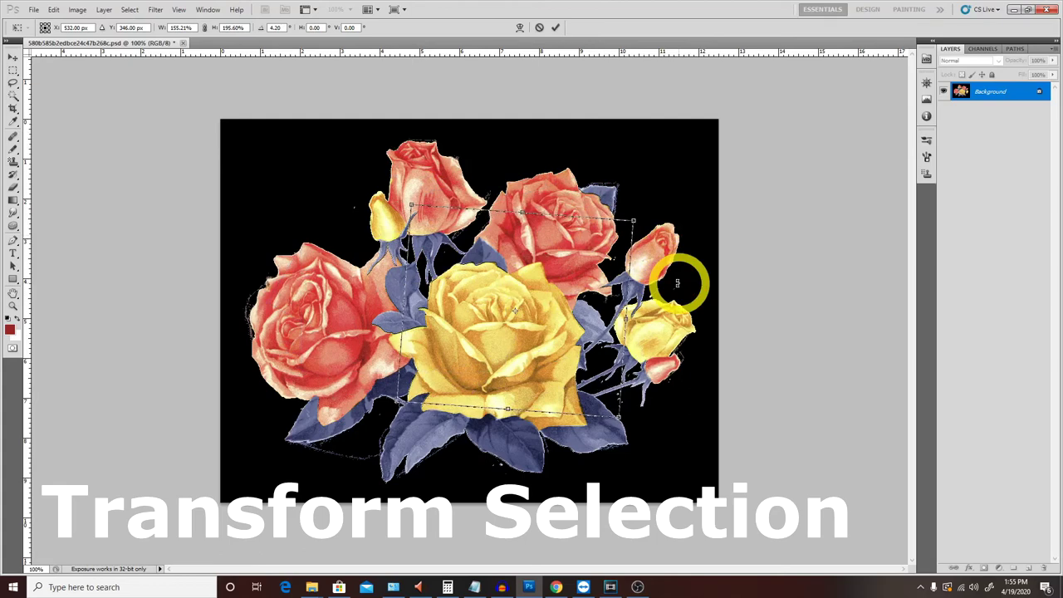
key(Escape)
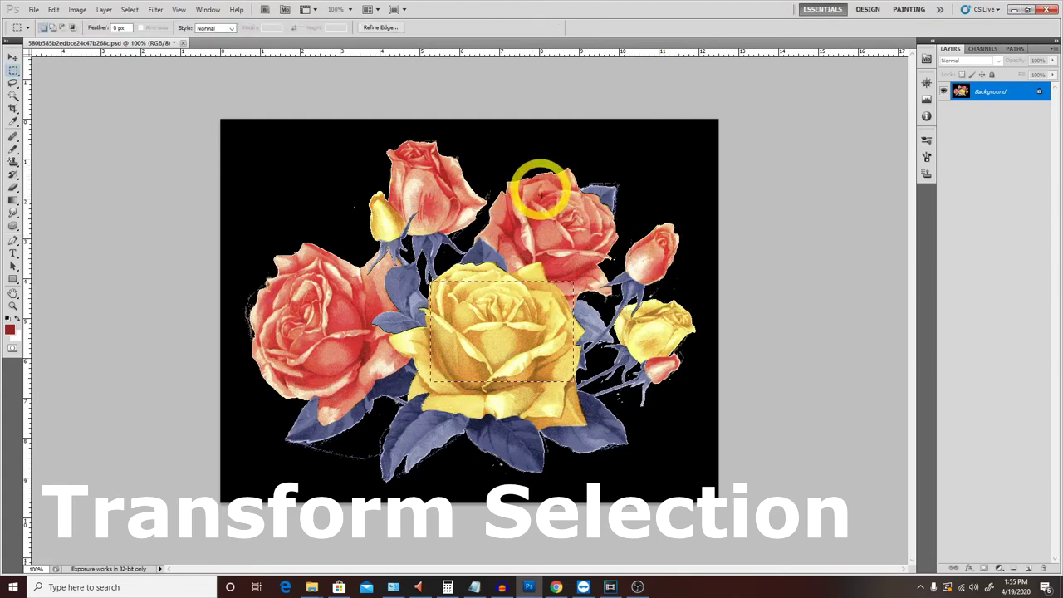
Step: Free Transform the rose pixels—scale, rotate about 38 degrees, move—then undo back
key(ctrl+t)
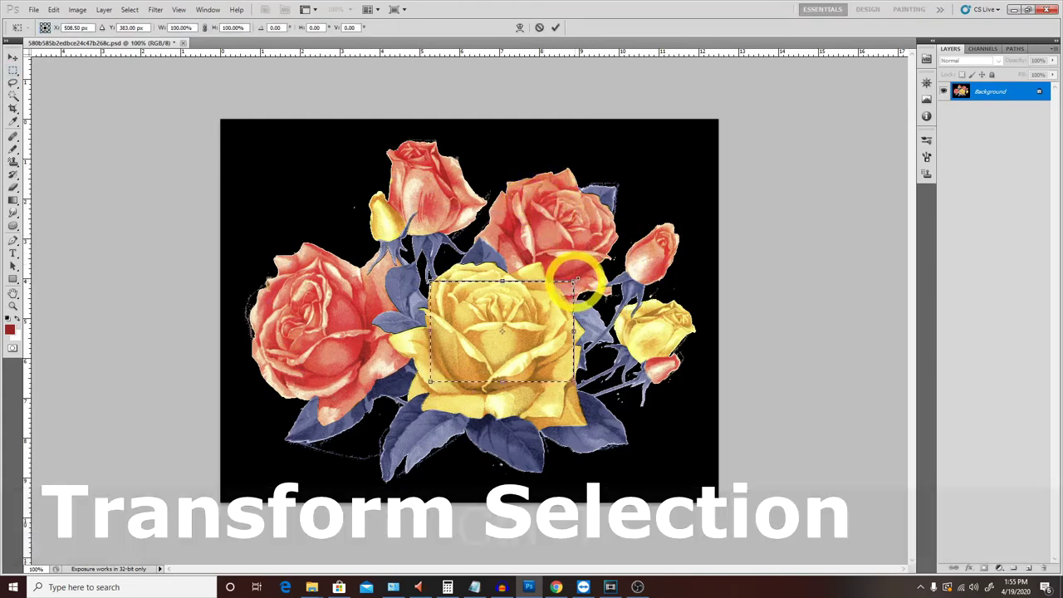
drag(582, 271, 678, 193)
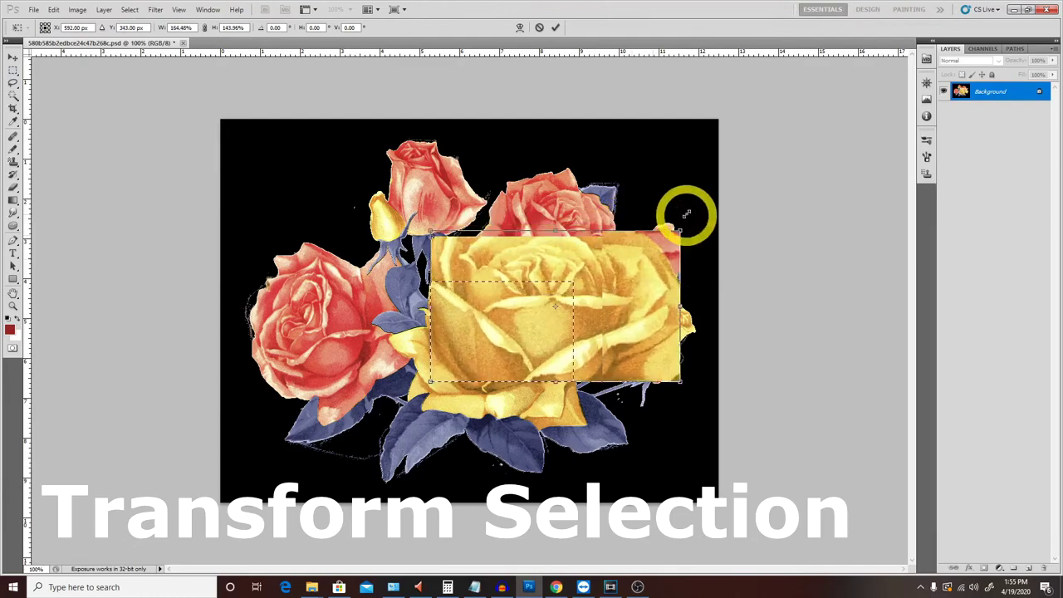
drag(689, 161, 708, 271)
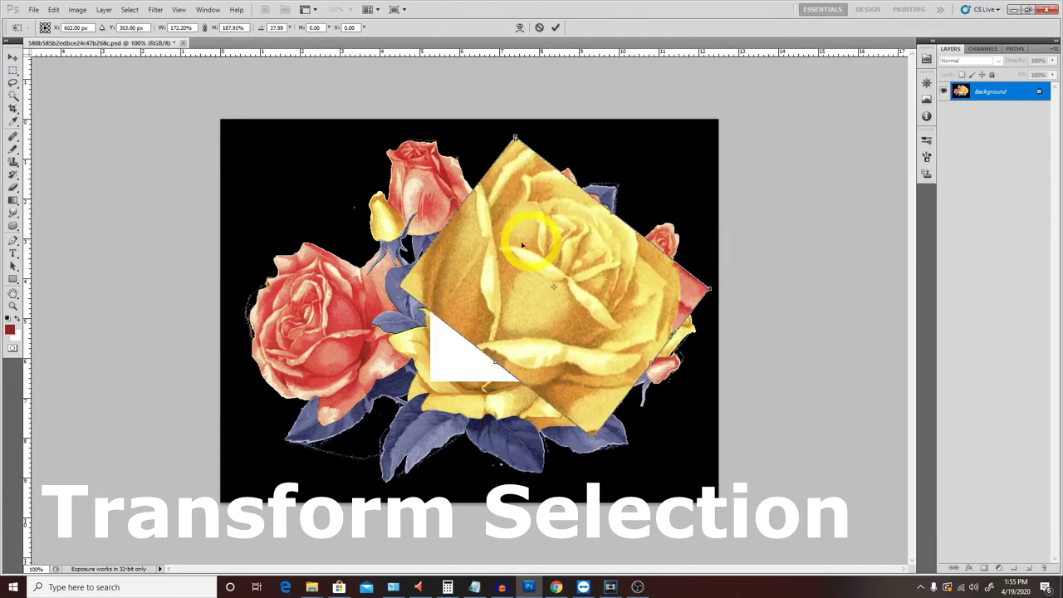
drag(558, 282, 391, 349)
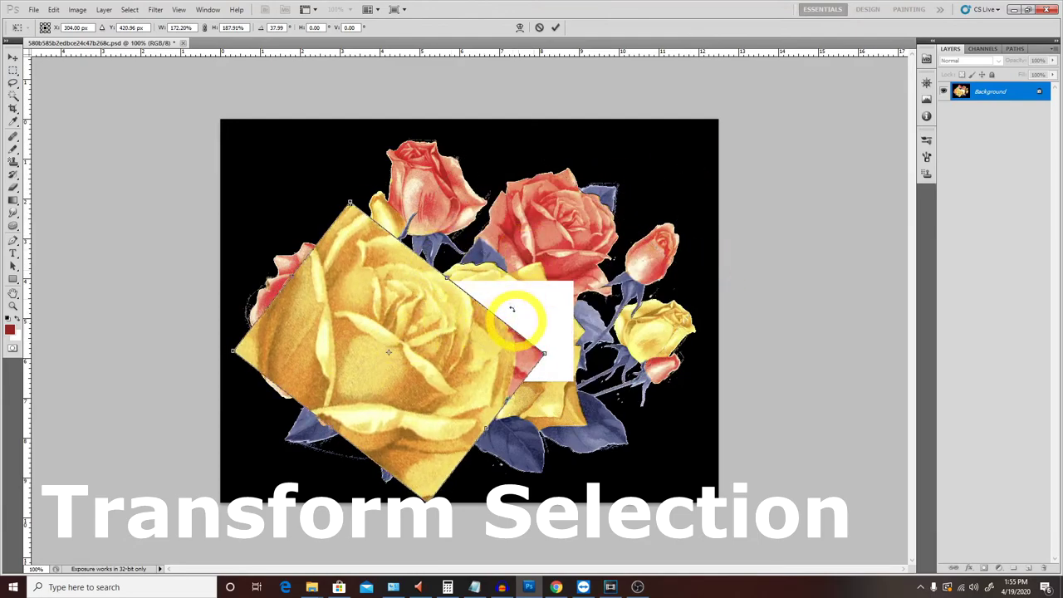
key(ctrl+z)
key(ctrl+alt+z)
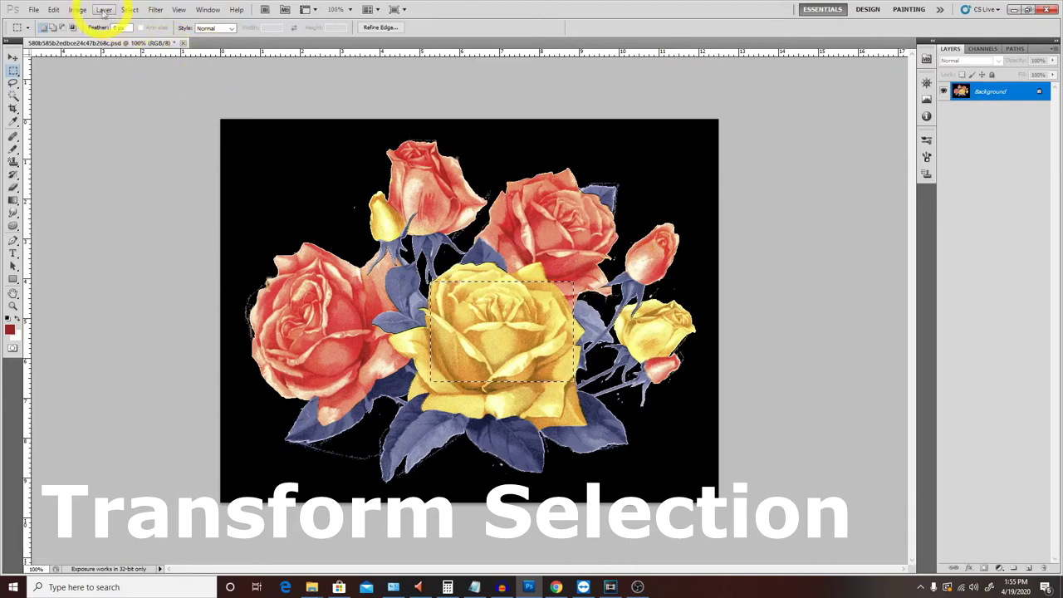
Step: Enlarge and tilt the selection outline over the upper roses, then enter Quick Mask
click(130, 9)
click(166, 171)
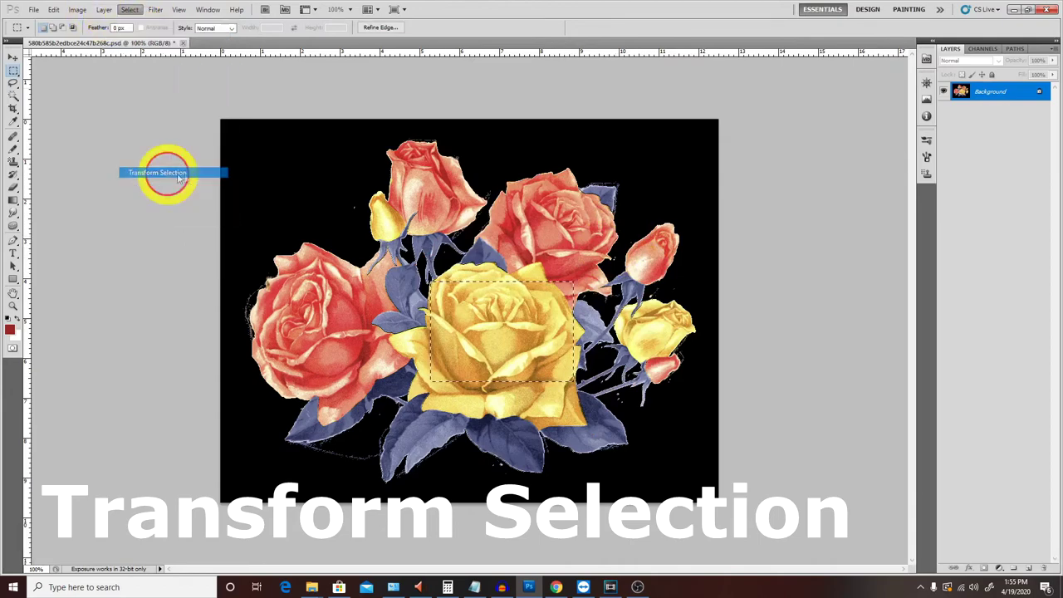
mouse_move(577, 279)
mouse_down()
mouse_move(631, 230)
mouse_move(664, 240)
mouse_move(547, 274)
mouse_move(457, 178)
mouse_up()
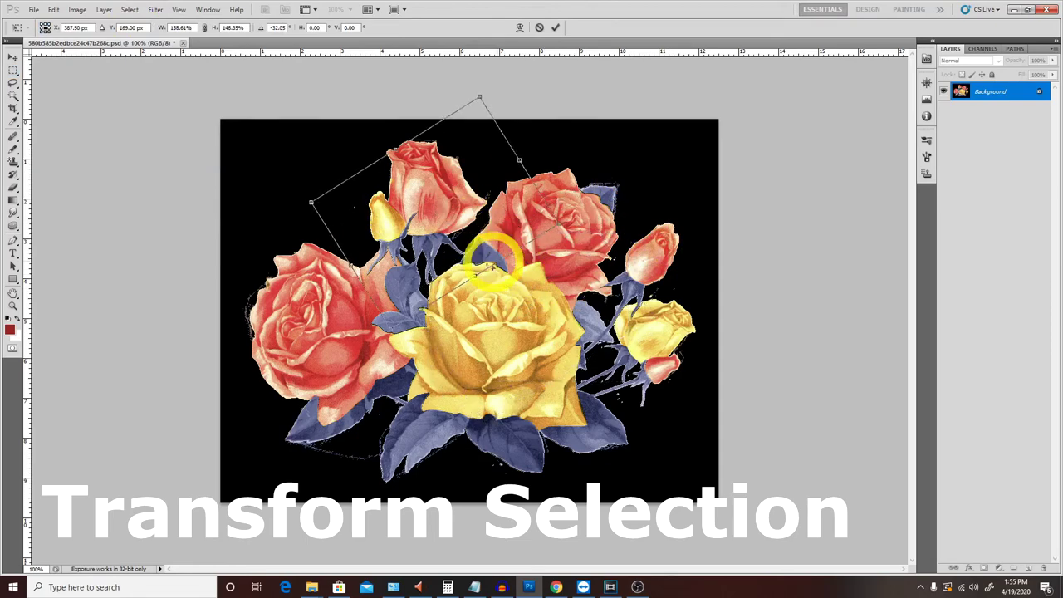
mouse_move(608, 167)
mouse_down()
mouse_move(598, 261)
mouse_move(584, 230)
mouse_up()
mouse_move(589, 161)
mouse_down()
mouse_move(598, 233)
mouse_move(586, 221)
mouse_up()
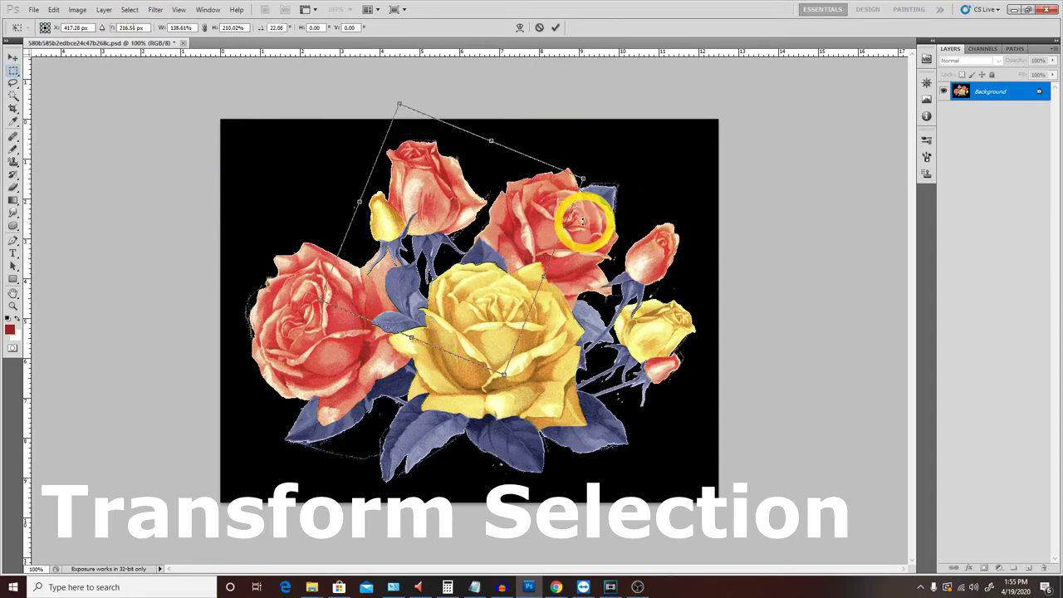
key(Return)
click(129, 9)
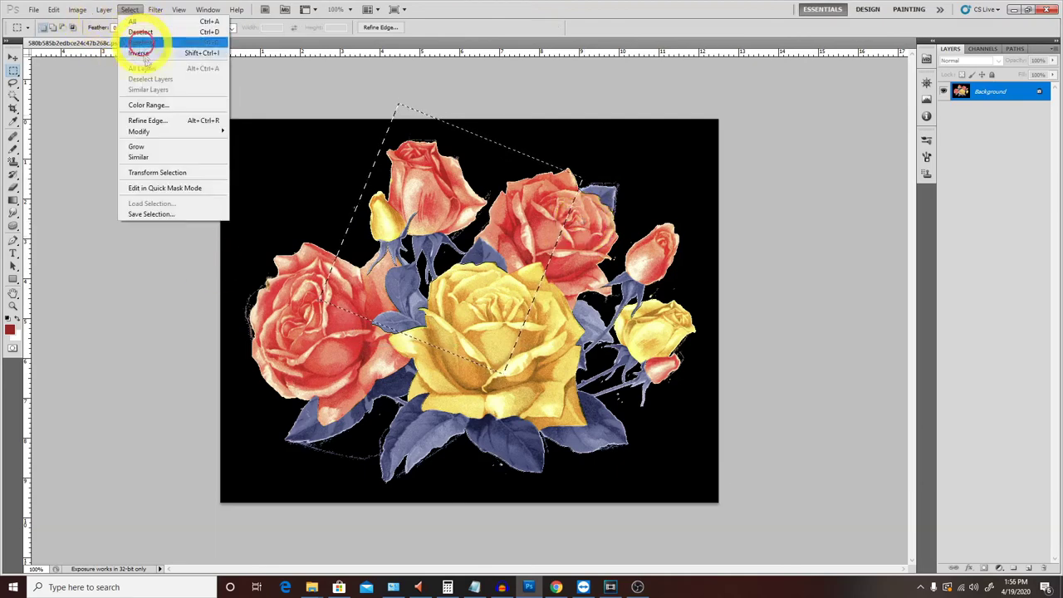
click(183, 189)
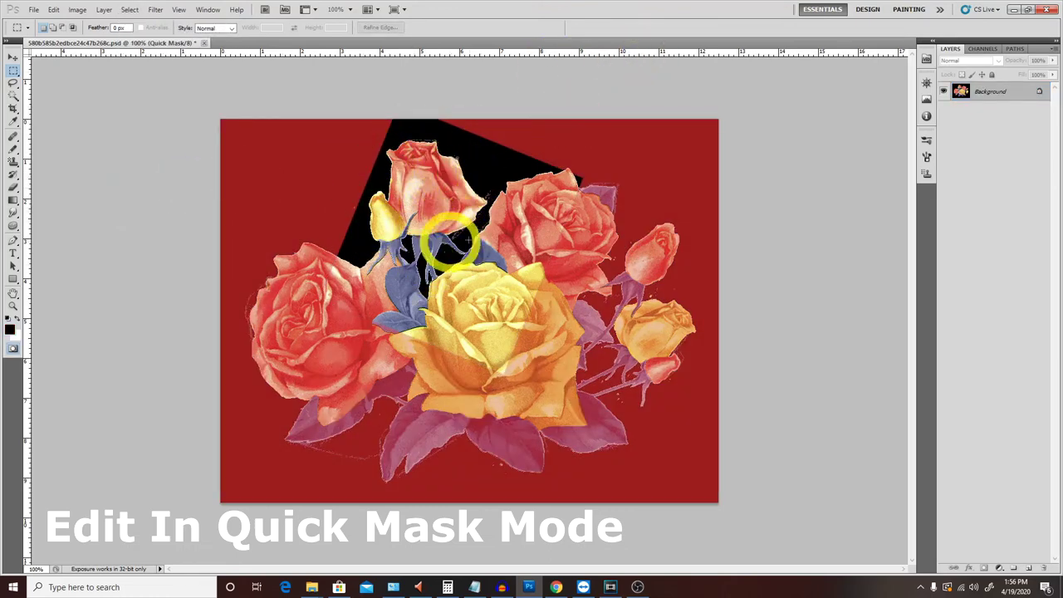
Step: Show the Channels panel and select a small upper-left square, previewing it in Quick Mask
click(984, 49)
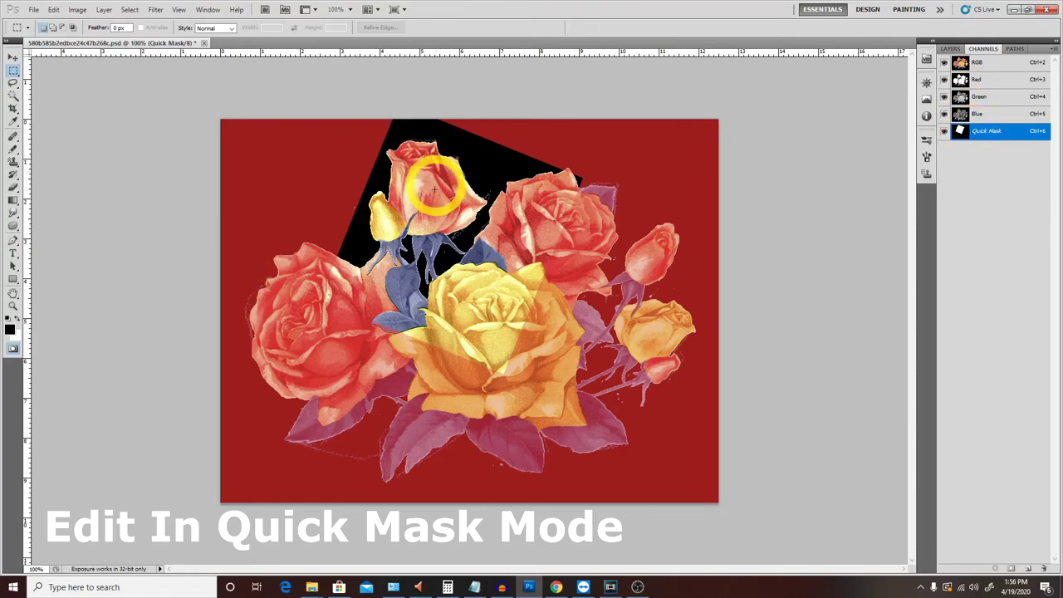
key(alt+ctrl+z)
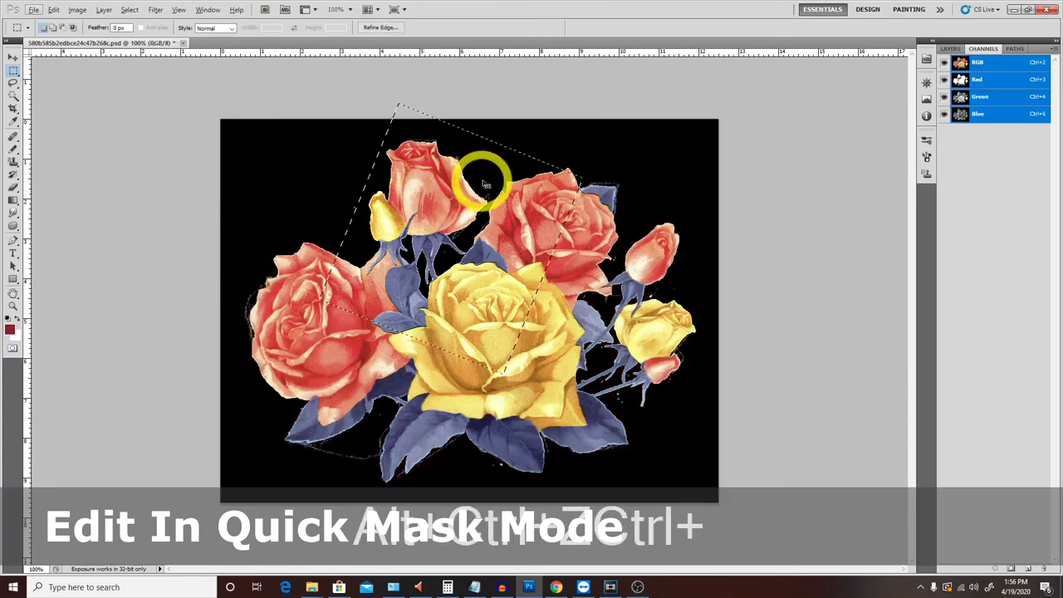
drag(285, 153, 336, 202)
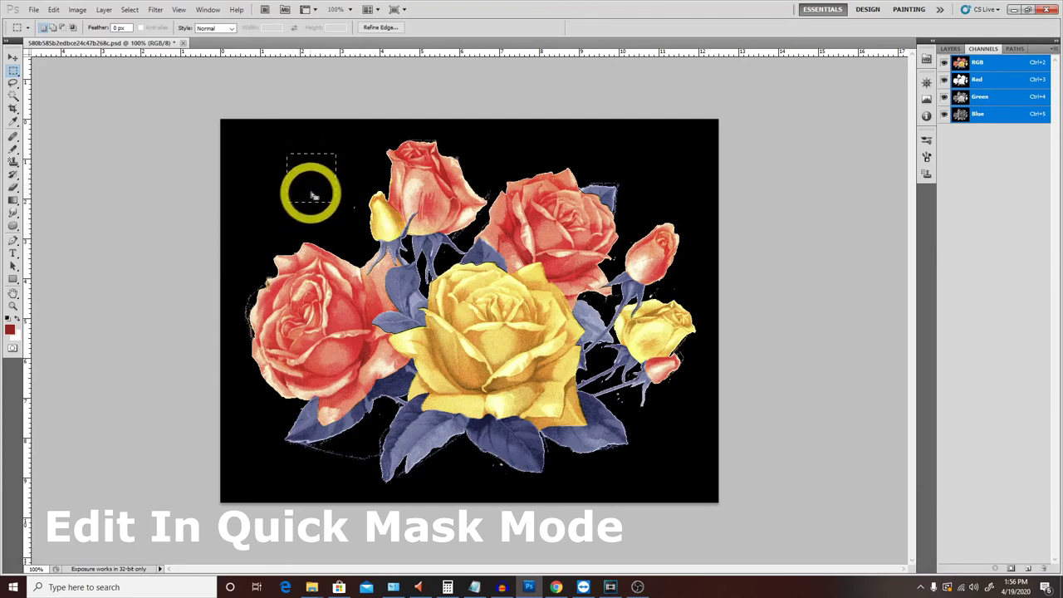
key(q)
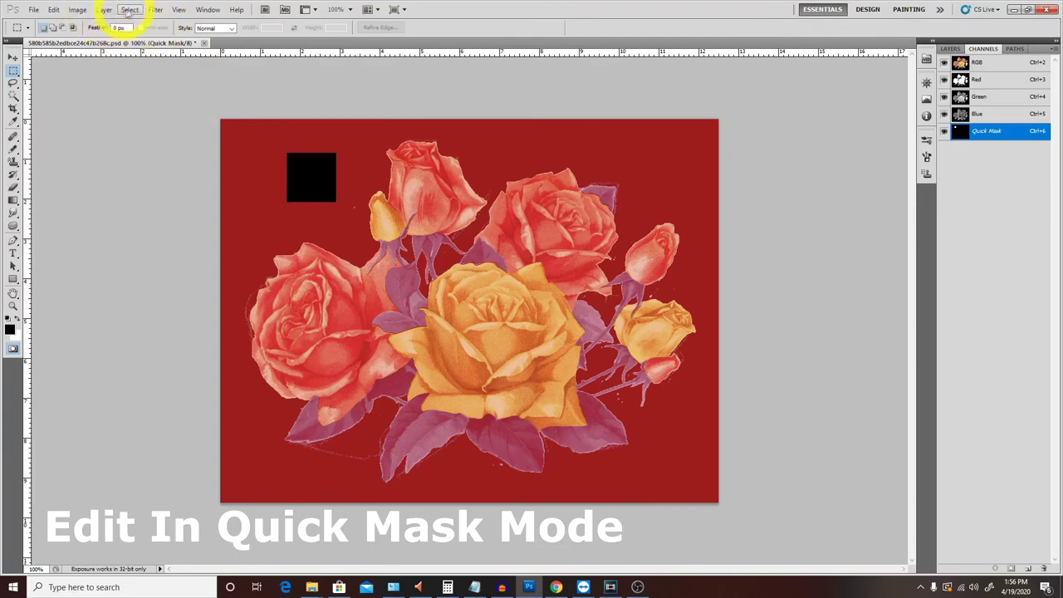
click(130, 10)
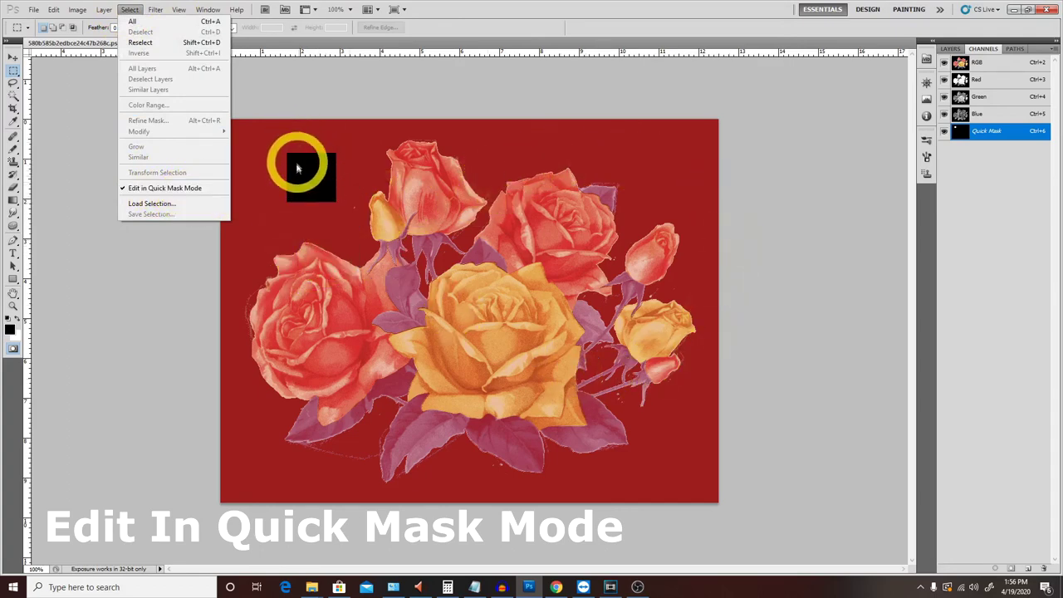
click(316, 171)
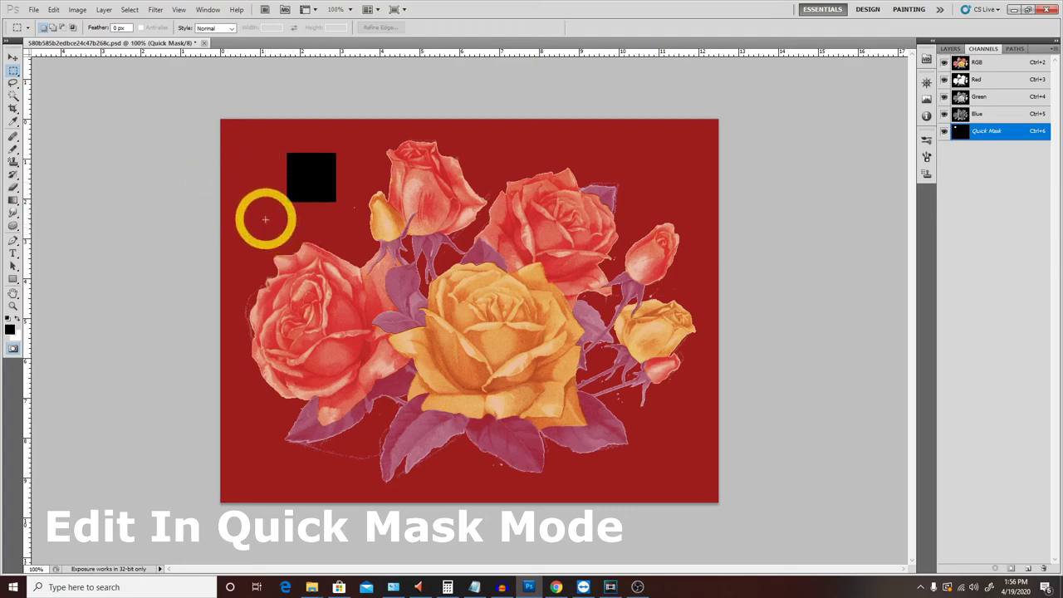
key(q)
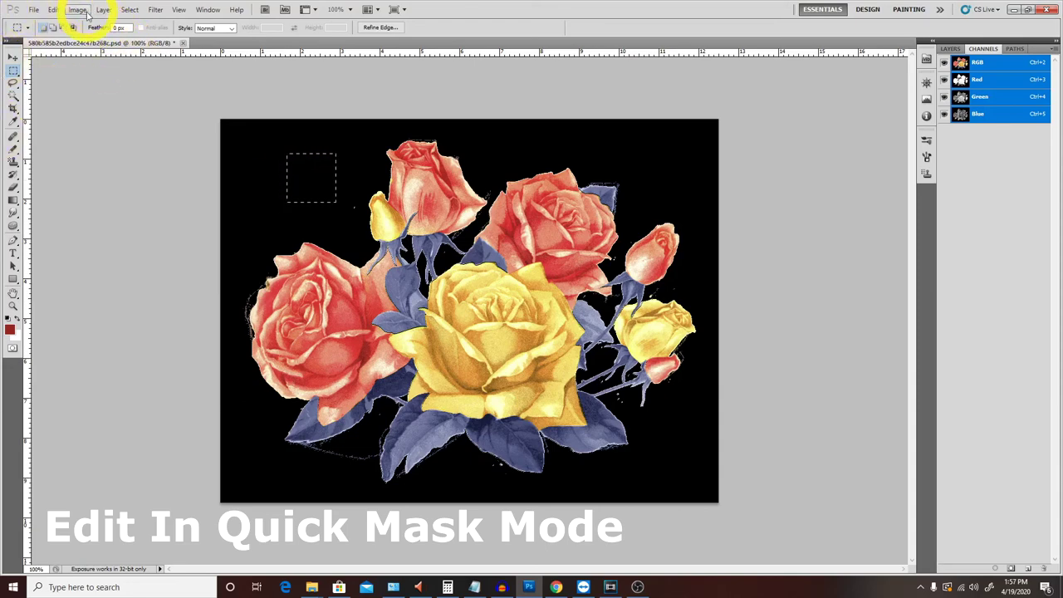
Step: Save the square selection to a new channel with Save Selection
click(130, 9)
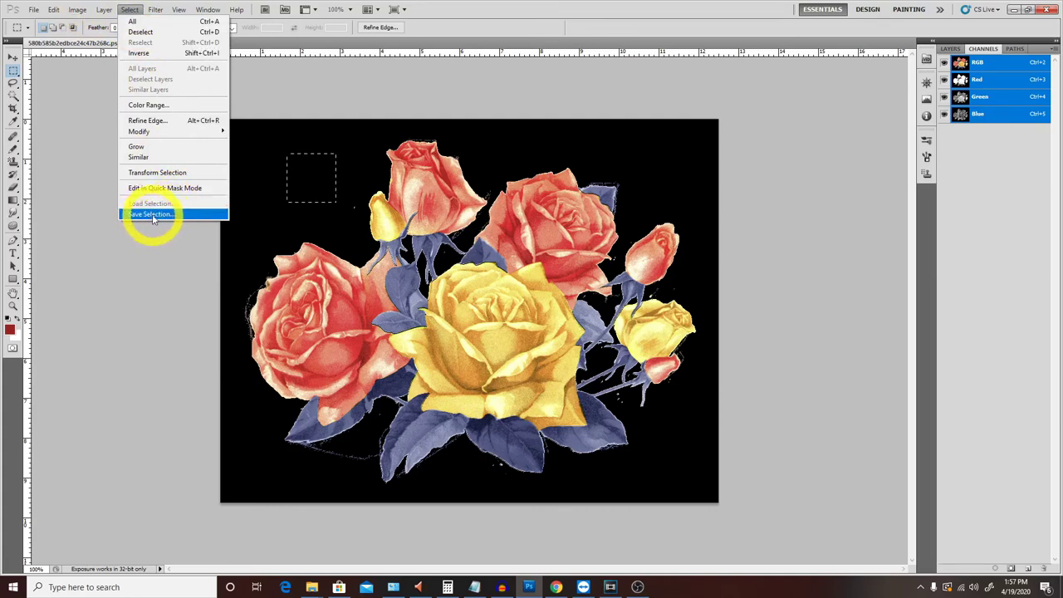
click(152, 215)
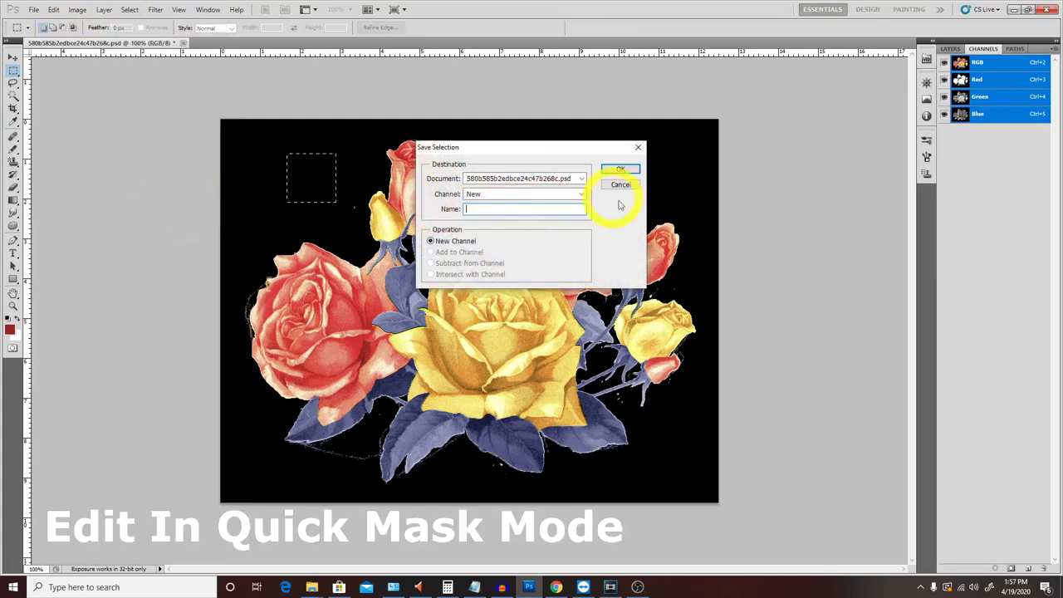
click(501, 210)
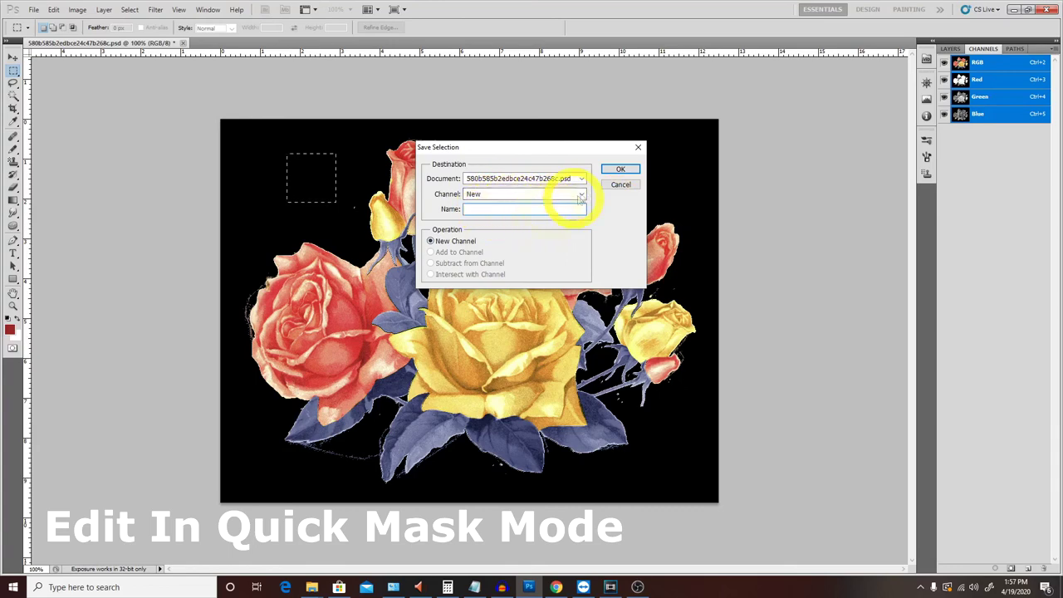
click(621, 169)
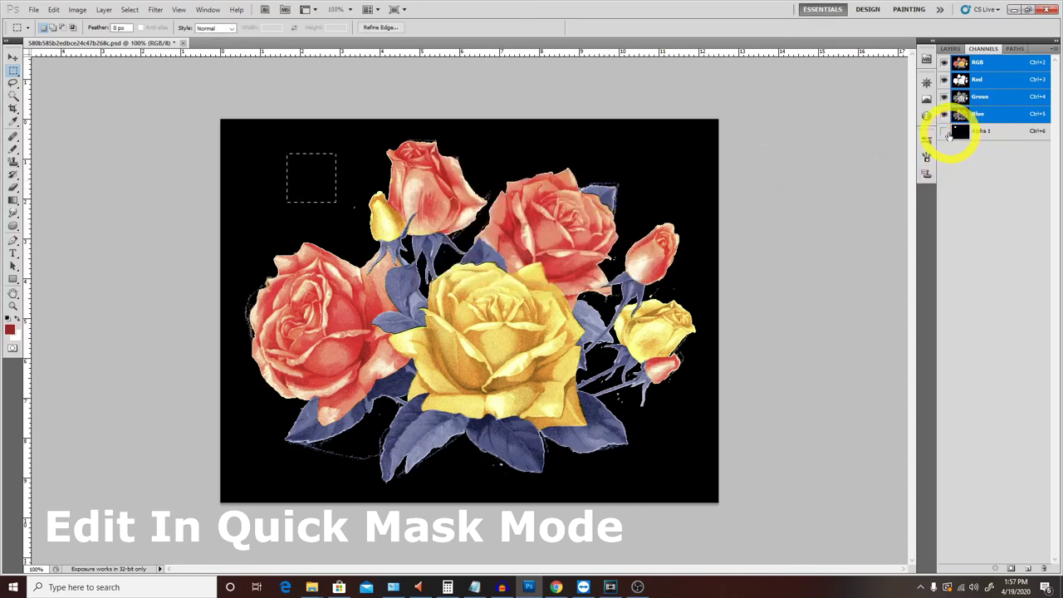
Step: Toggle the Alpha 1 channel's visibility to show its red overlay on the bouquet
click(945, 133)
click(946, 133)
click(945, 133)
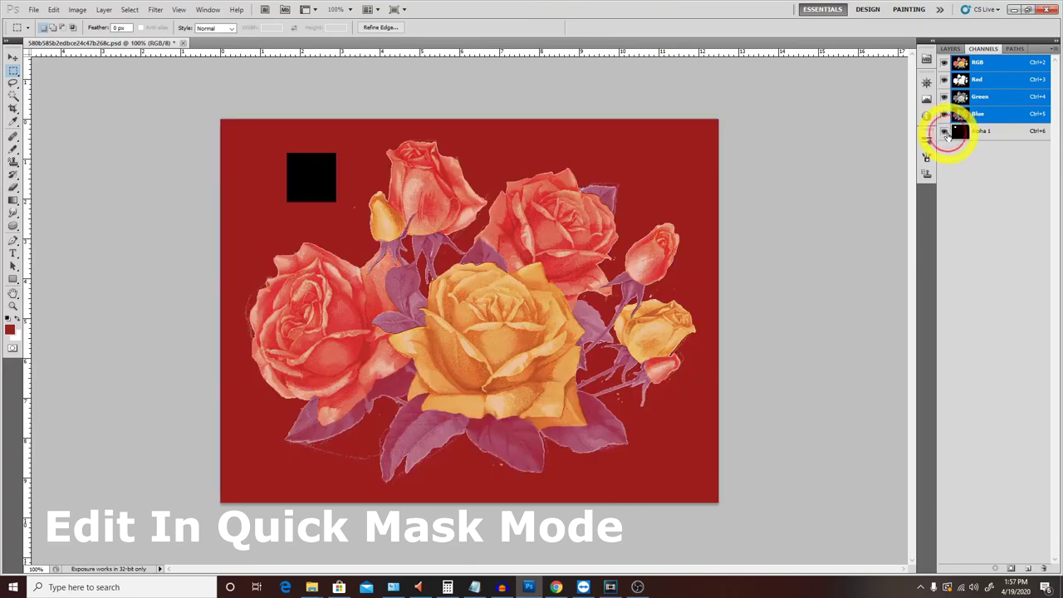
click(945, 133)
click(946, 133)
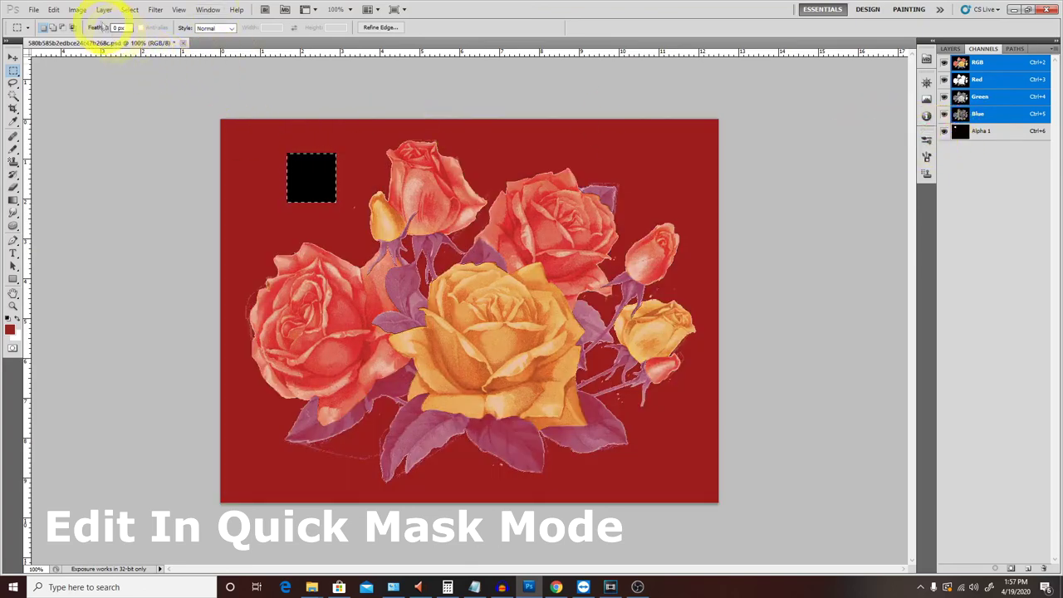
click(128, 10)
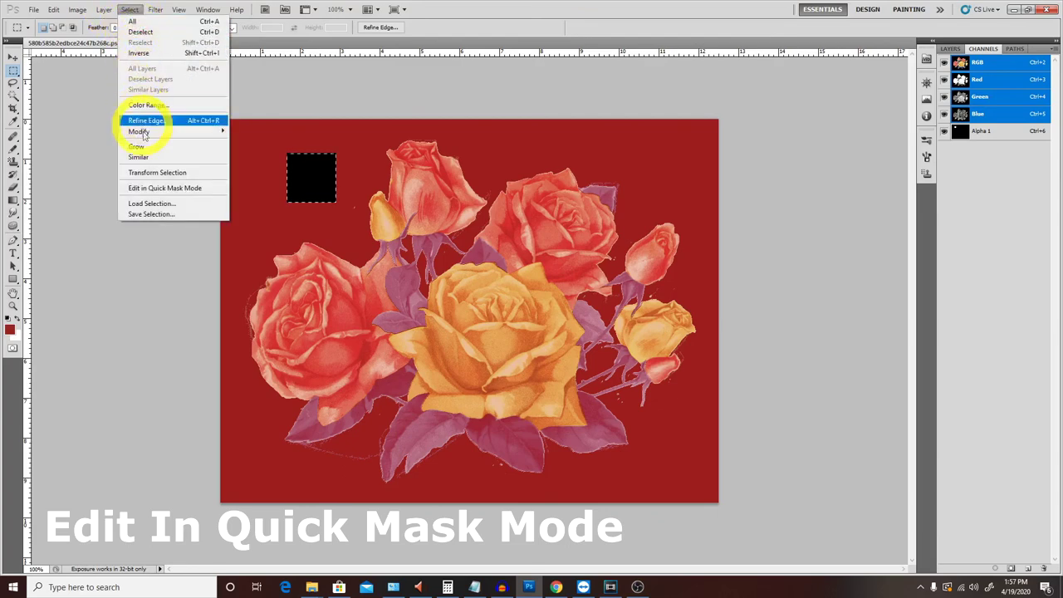